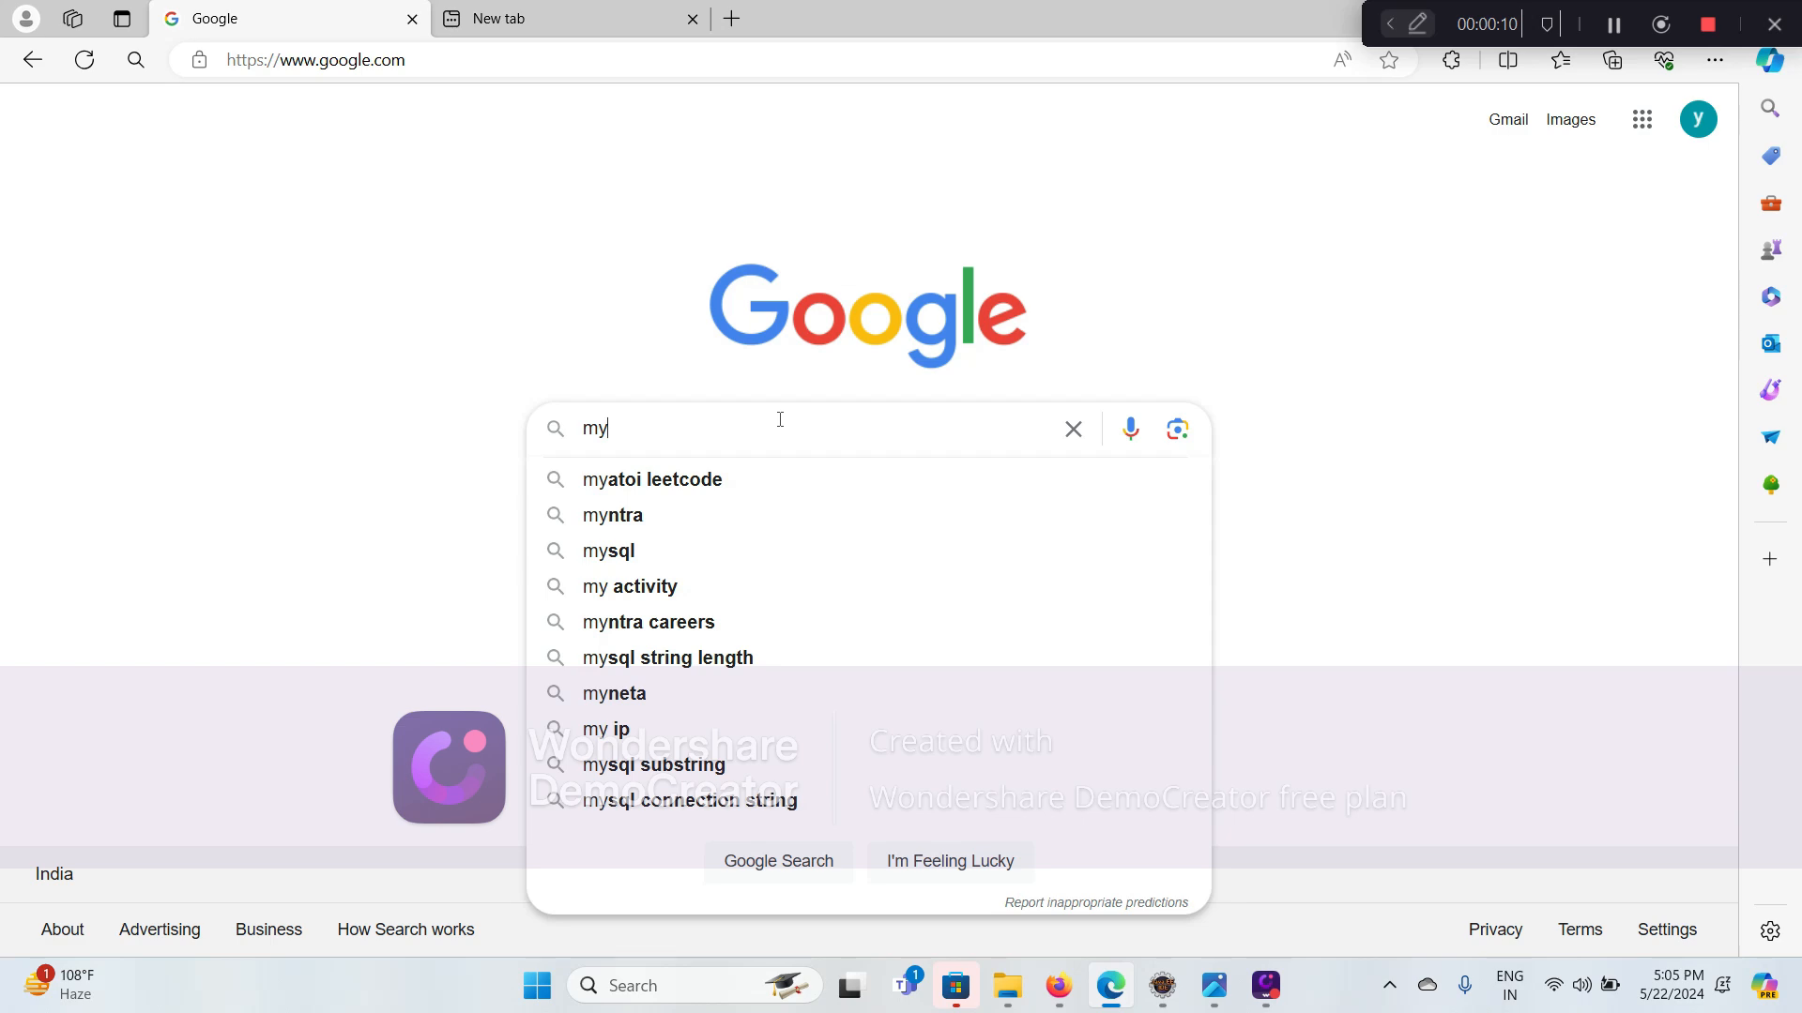
Search Google for "mysql" and open the official MySQL website from the results
type("sql")
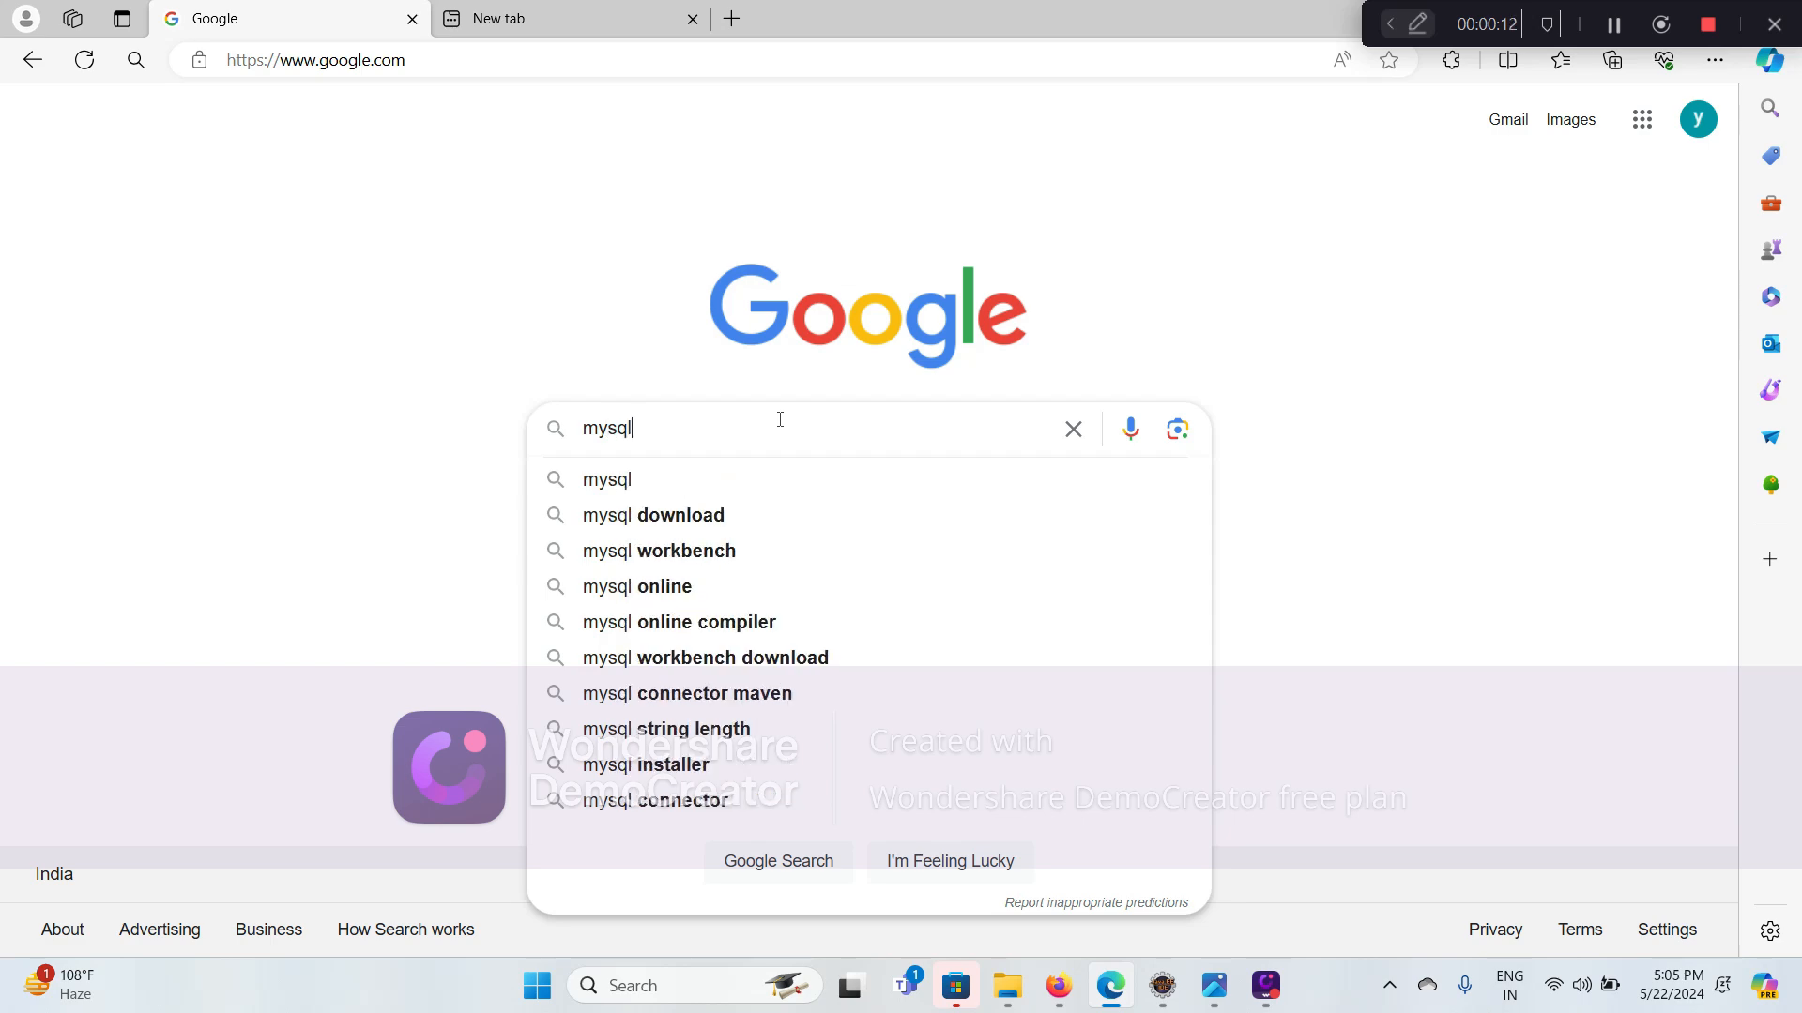
key("Return")
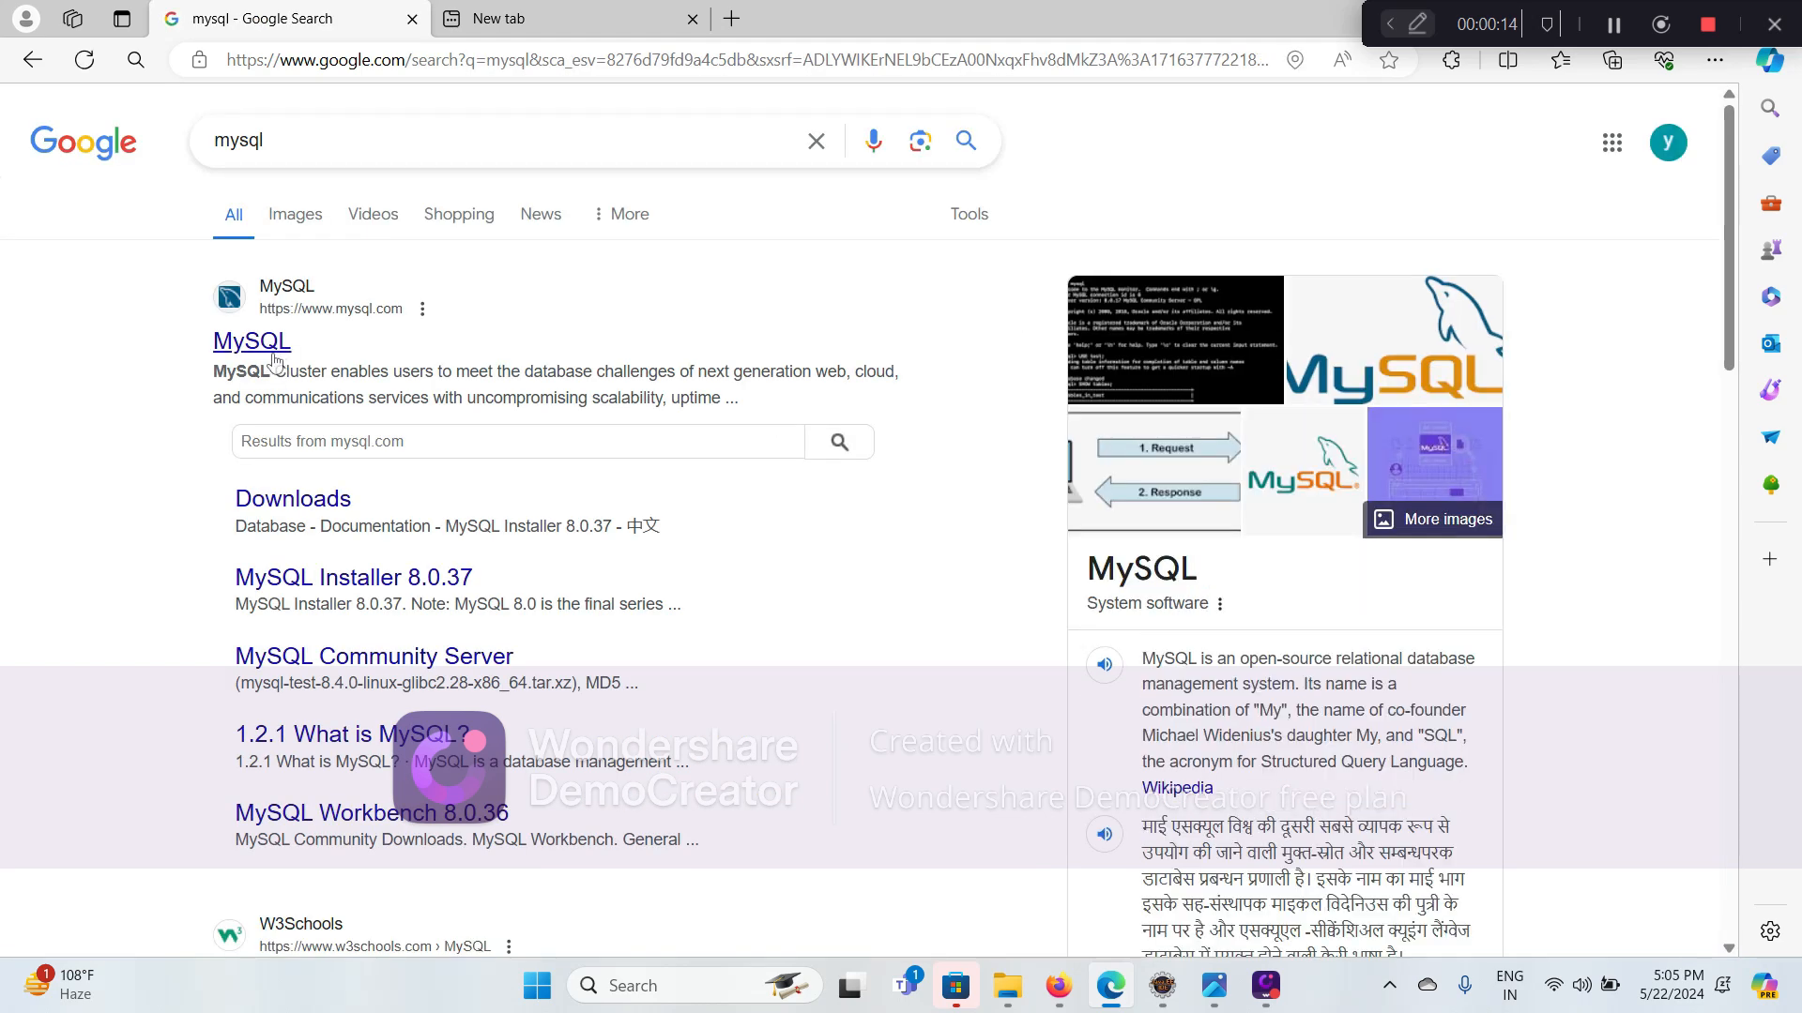
left_click(271, 349)
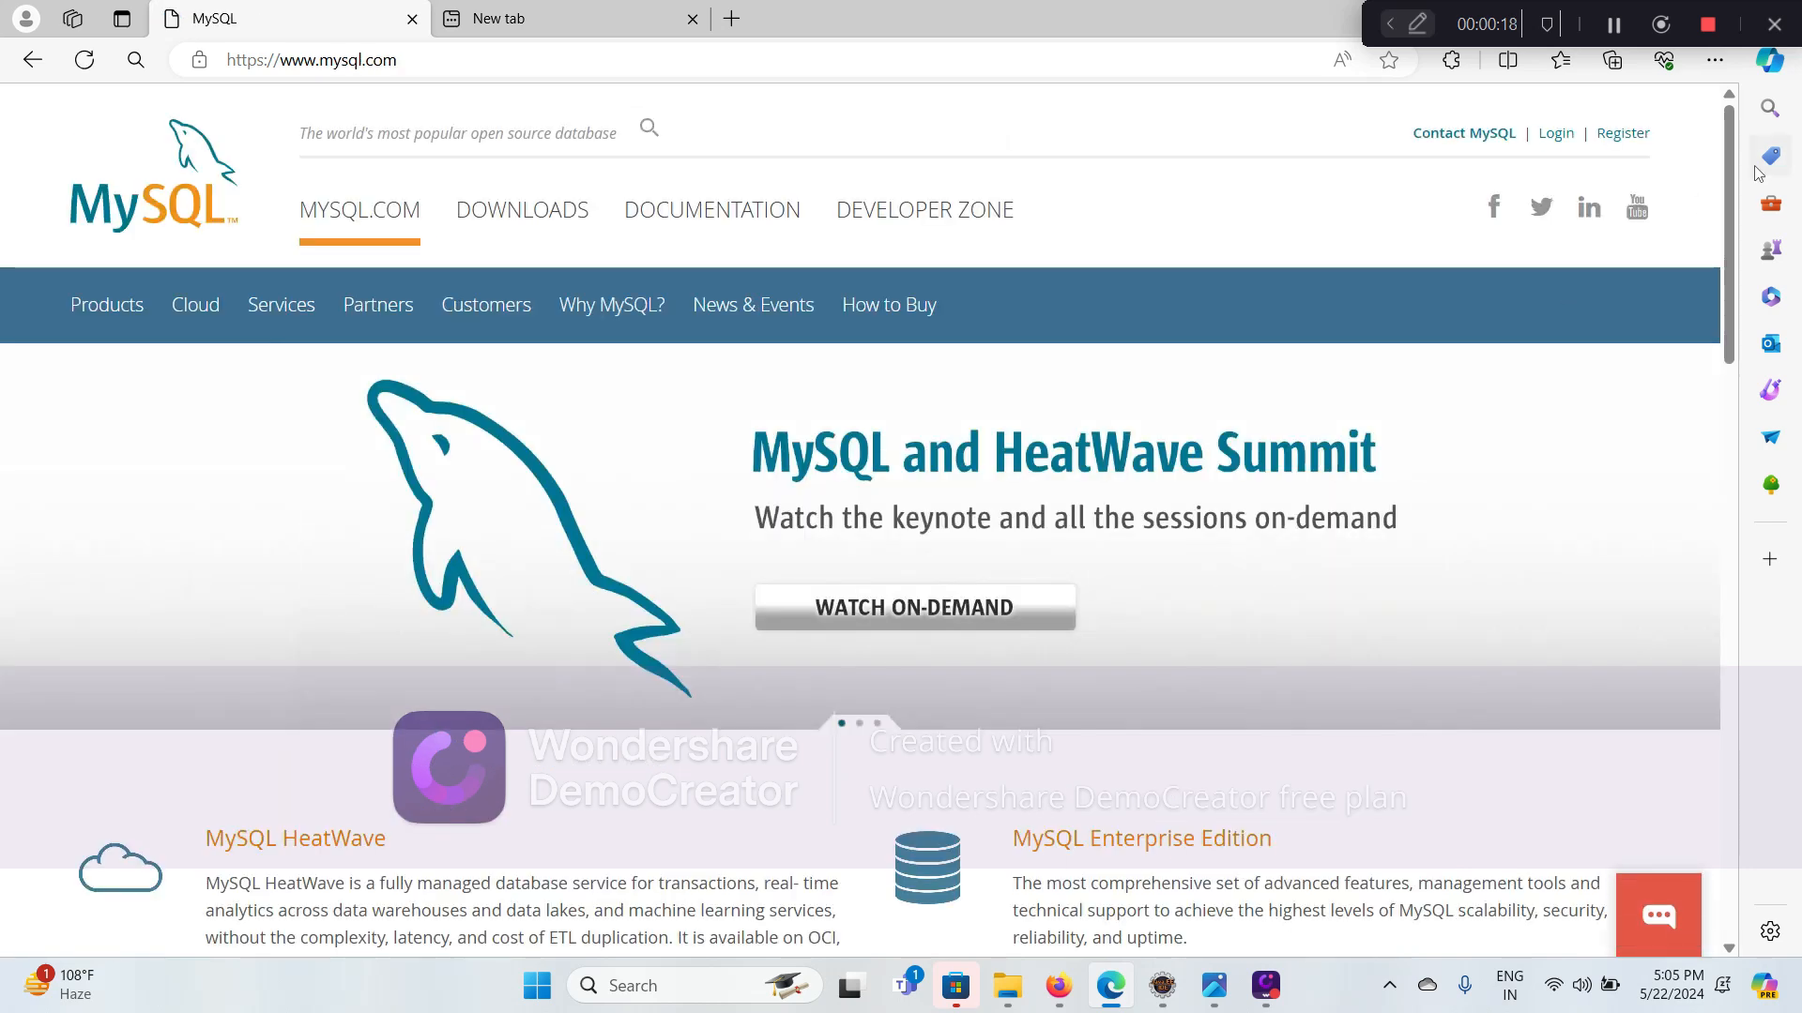
Go through the site's downloads to MySQL Community (GPL) Downloads and open the MySQL Installer for Windows page
left_click_drag(1729, 195, 1722, 269)
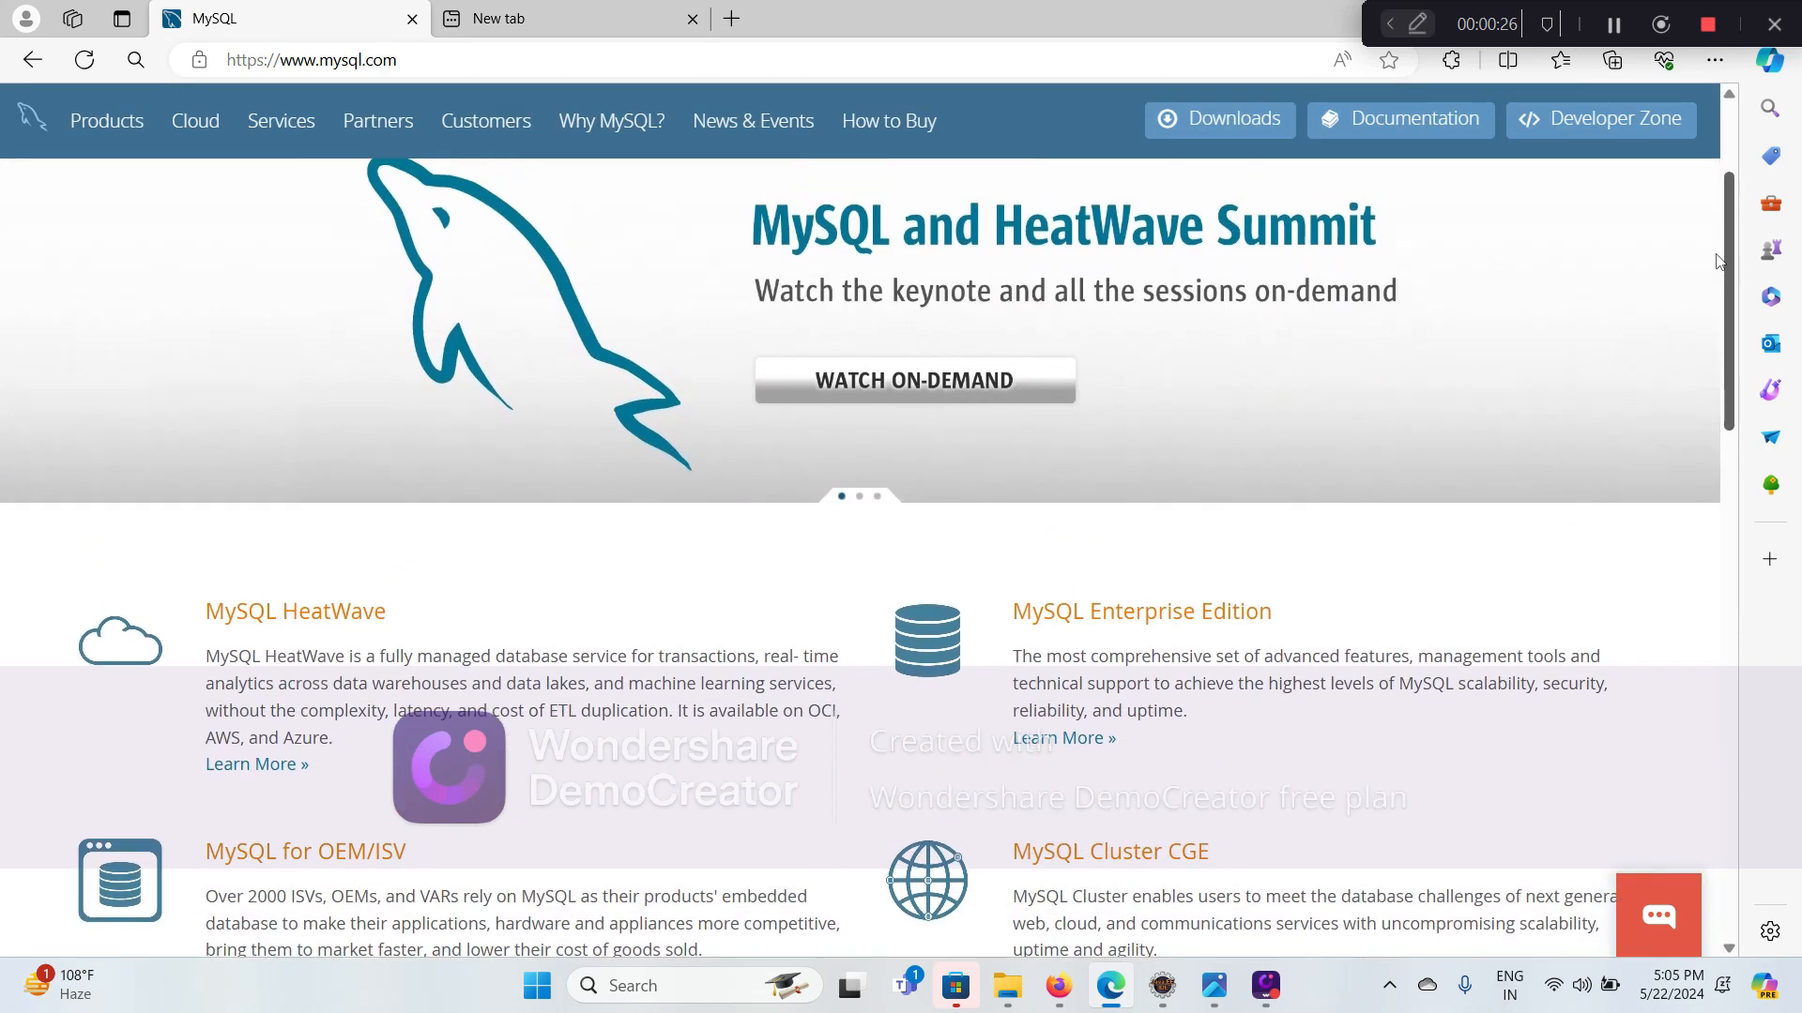
left_click(1220, 118)
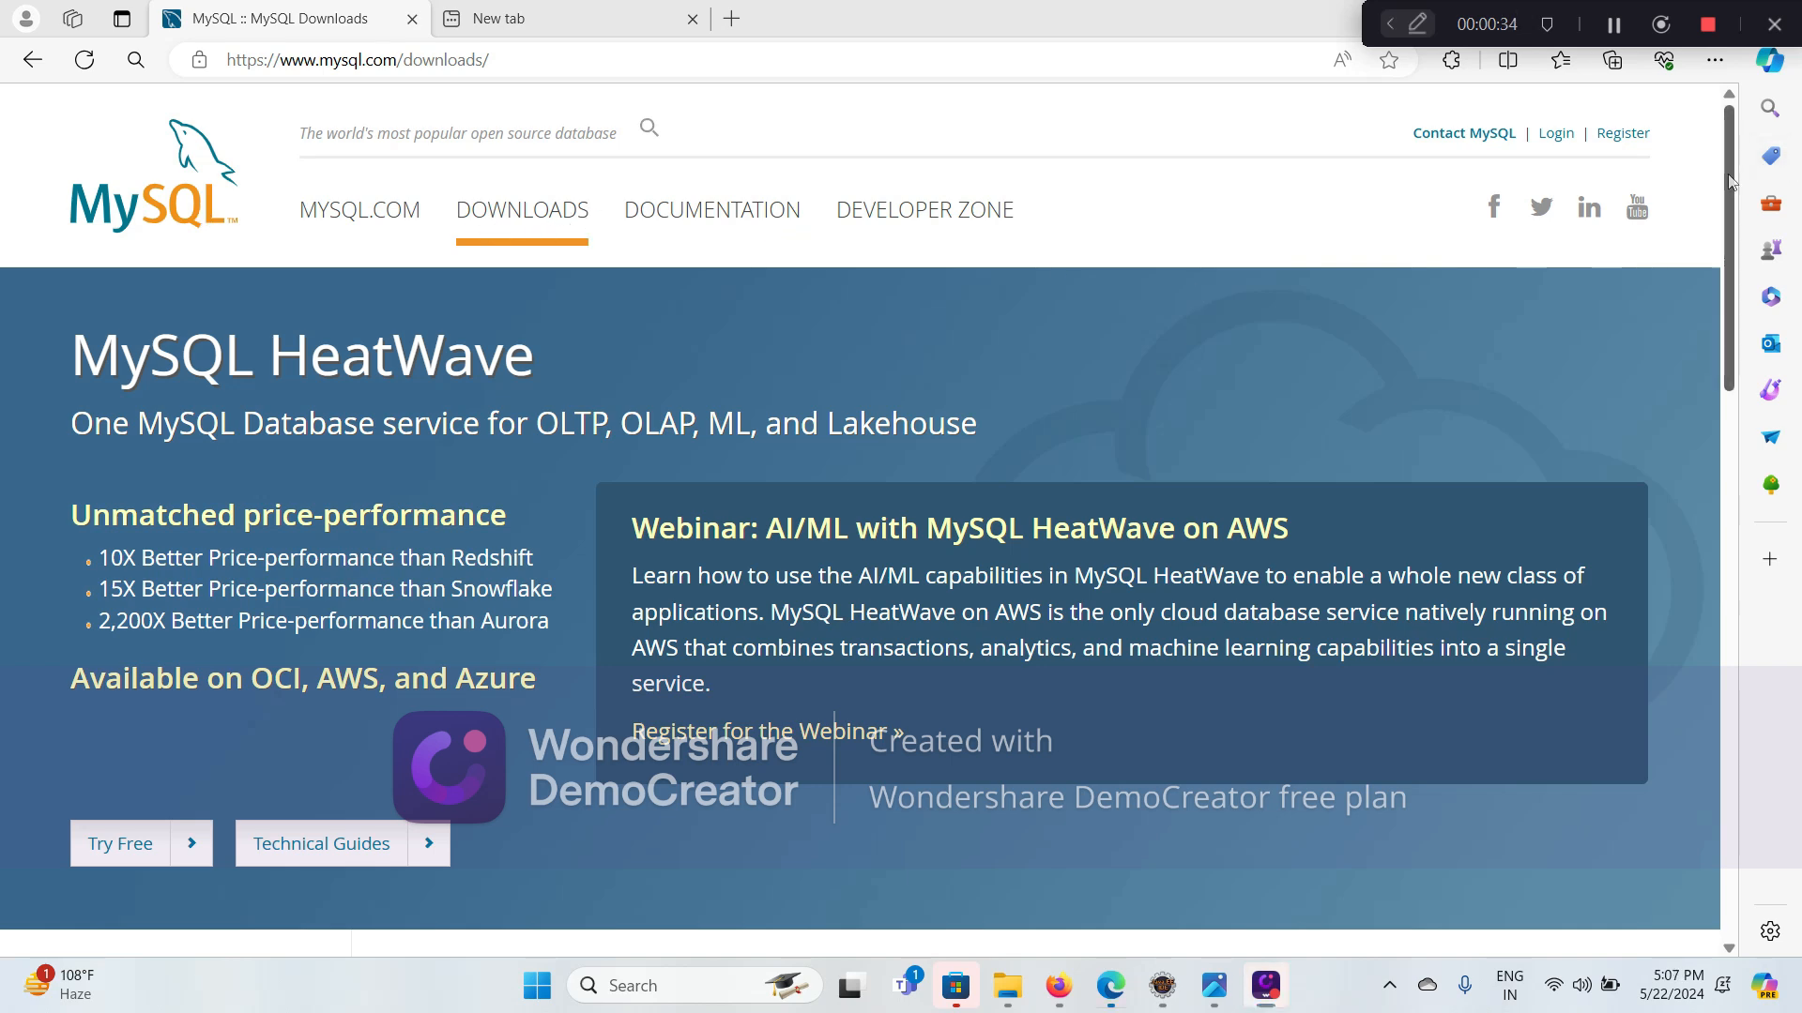
left_click_drag(1729, 178, 1723, 460)
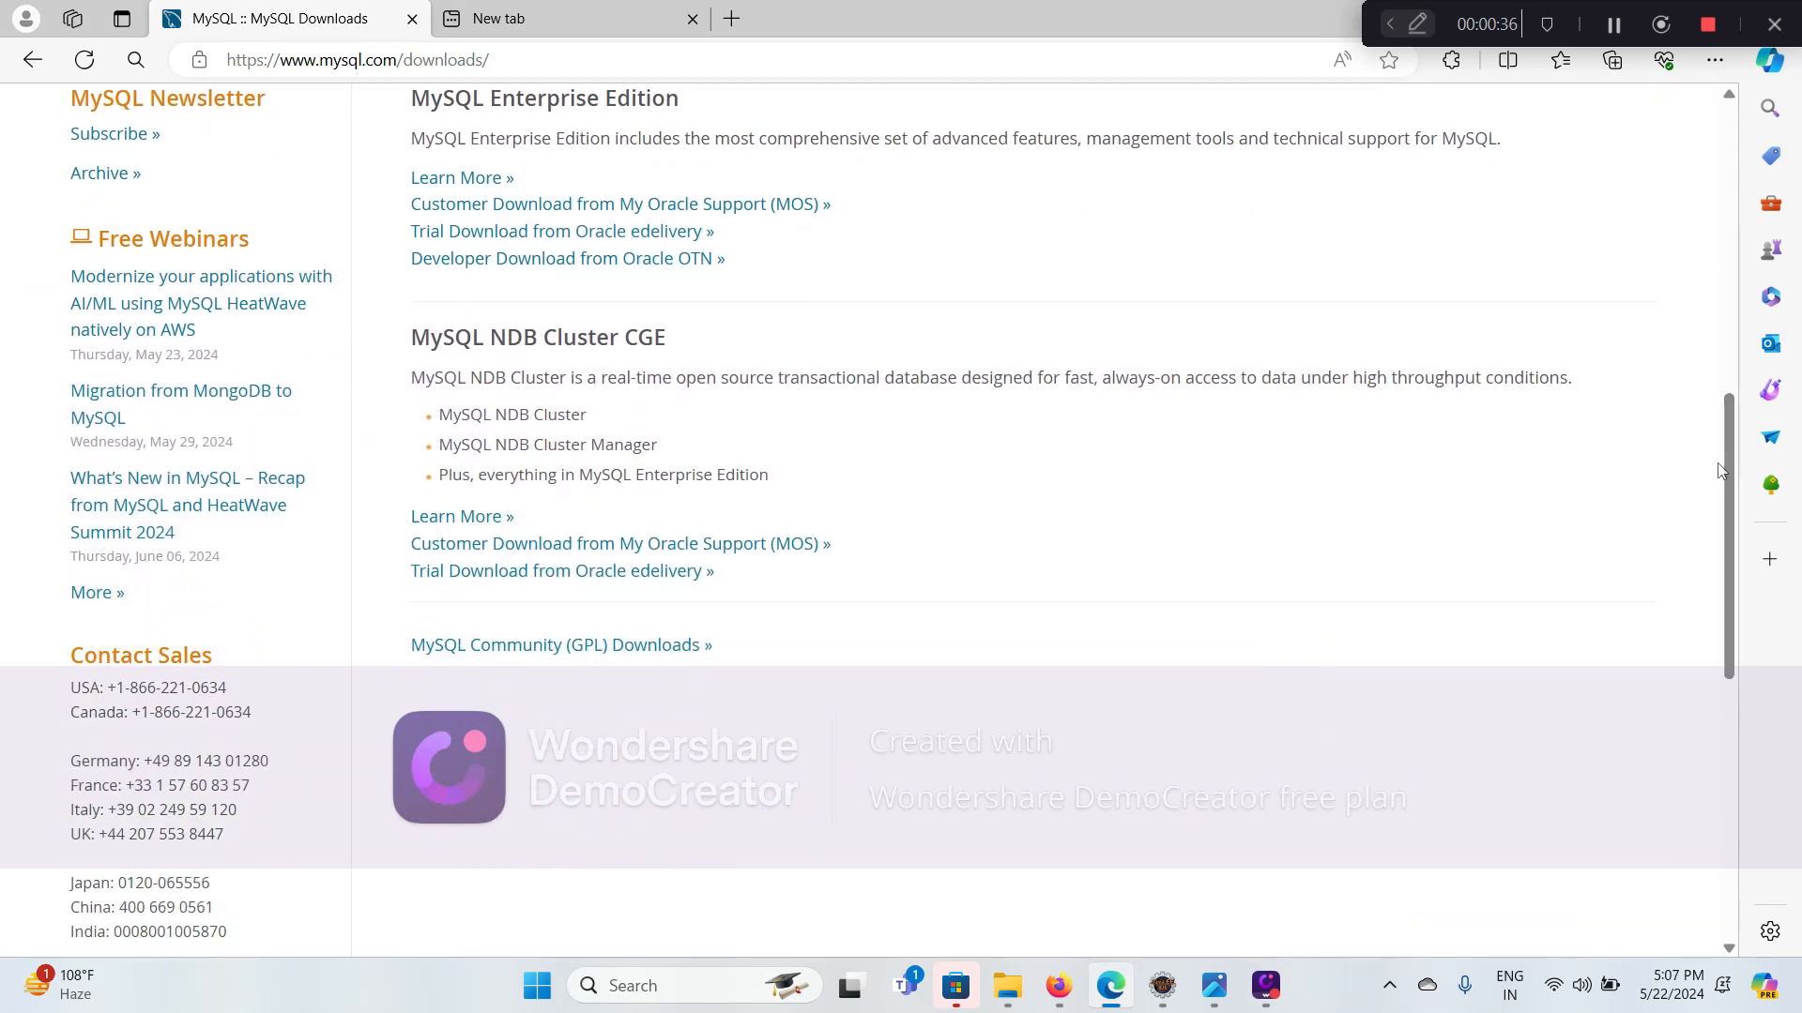
left_click(602, 654)
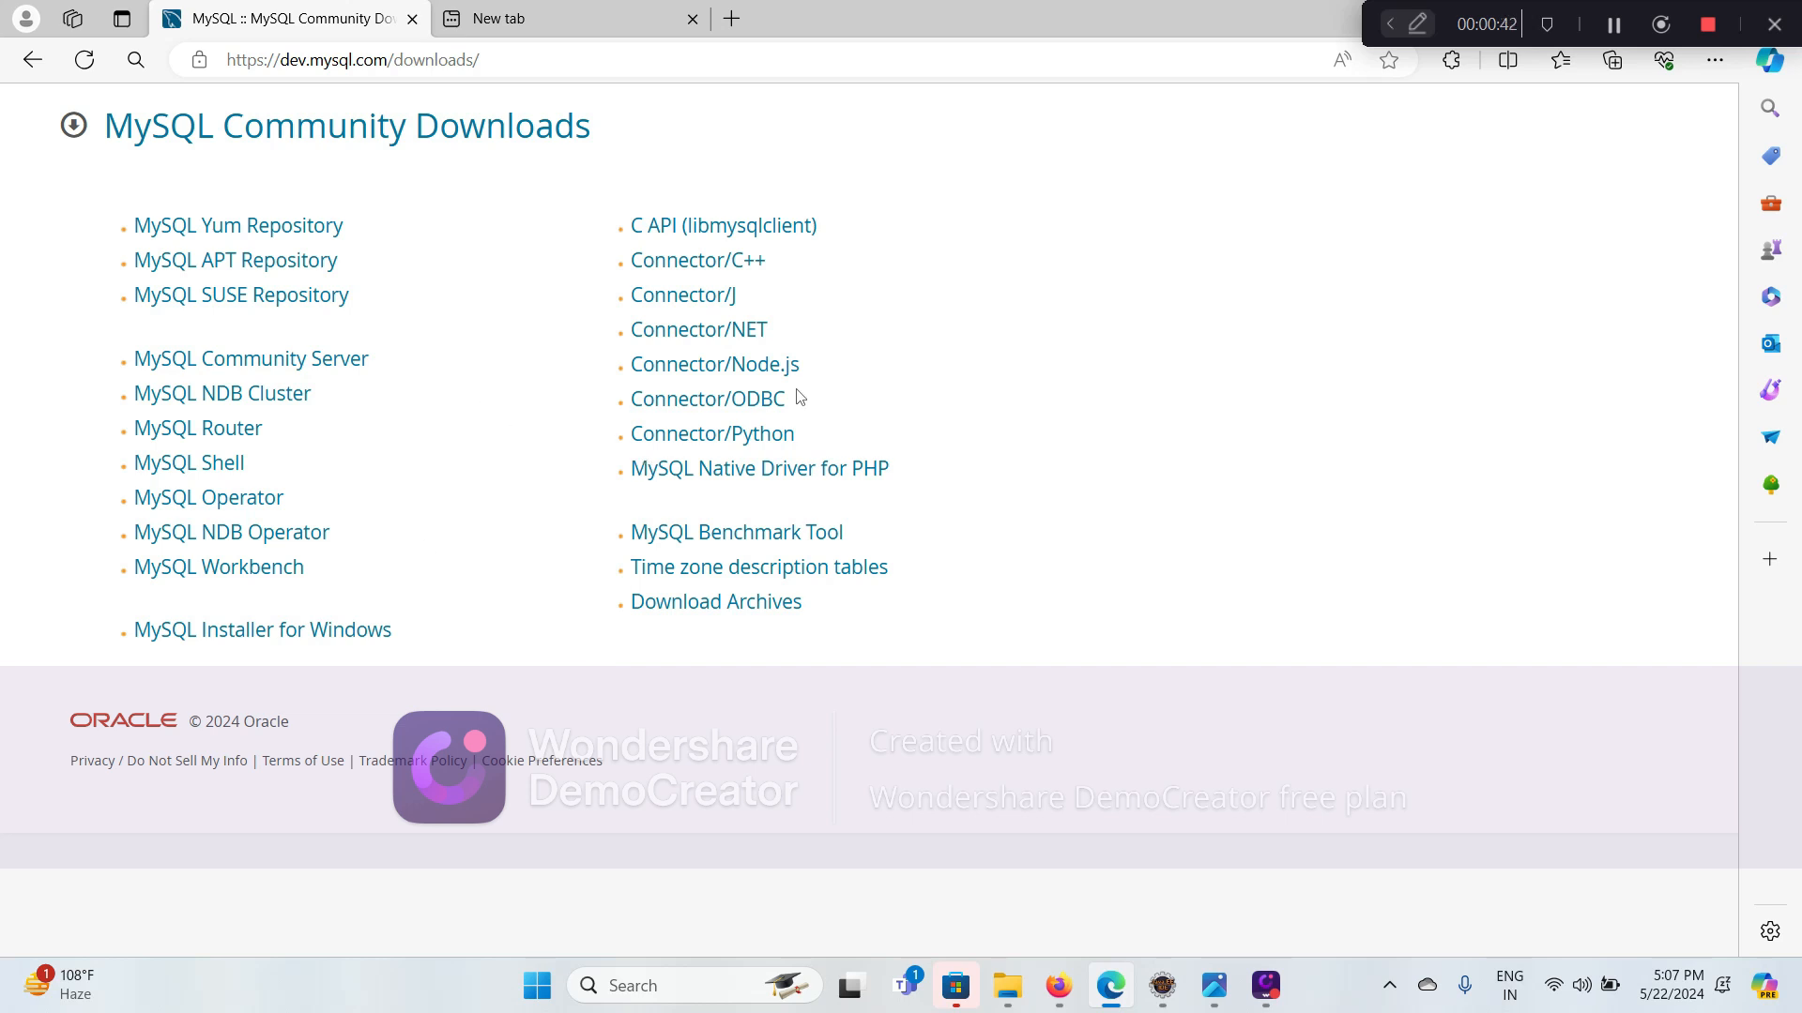
left_click(326, 638)
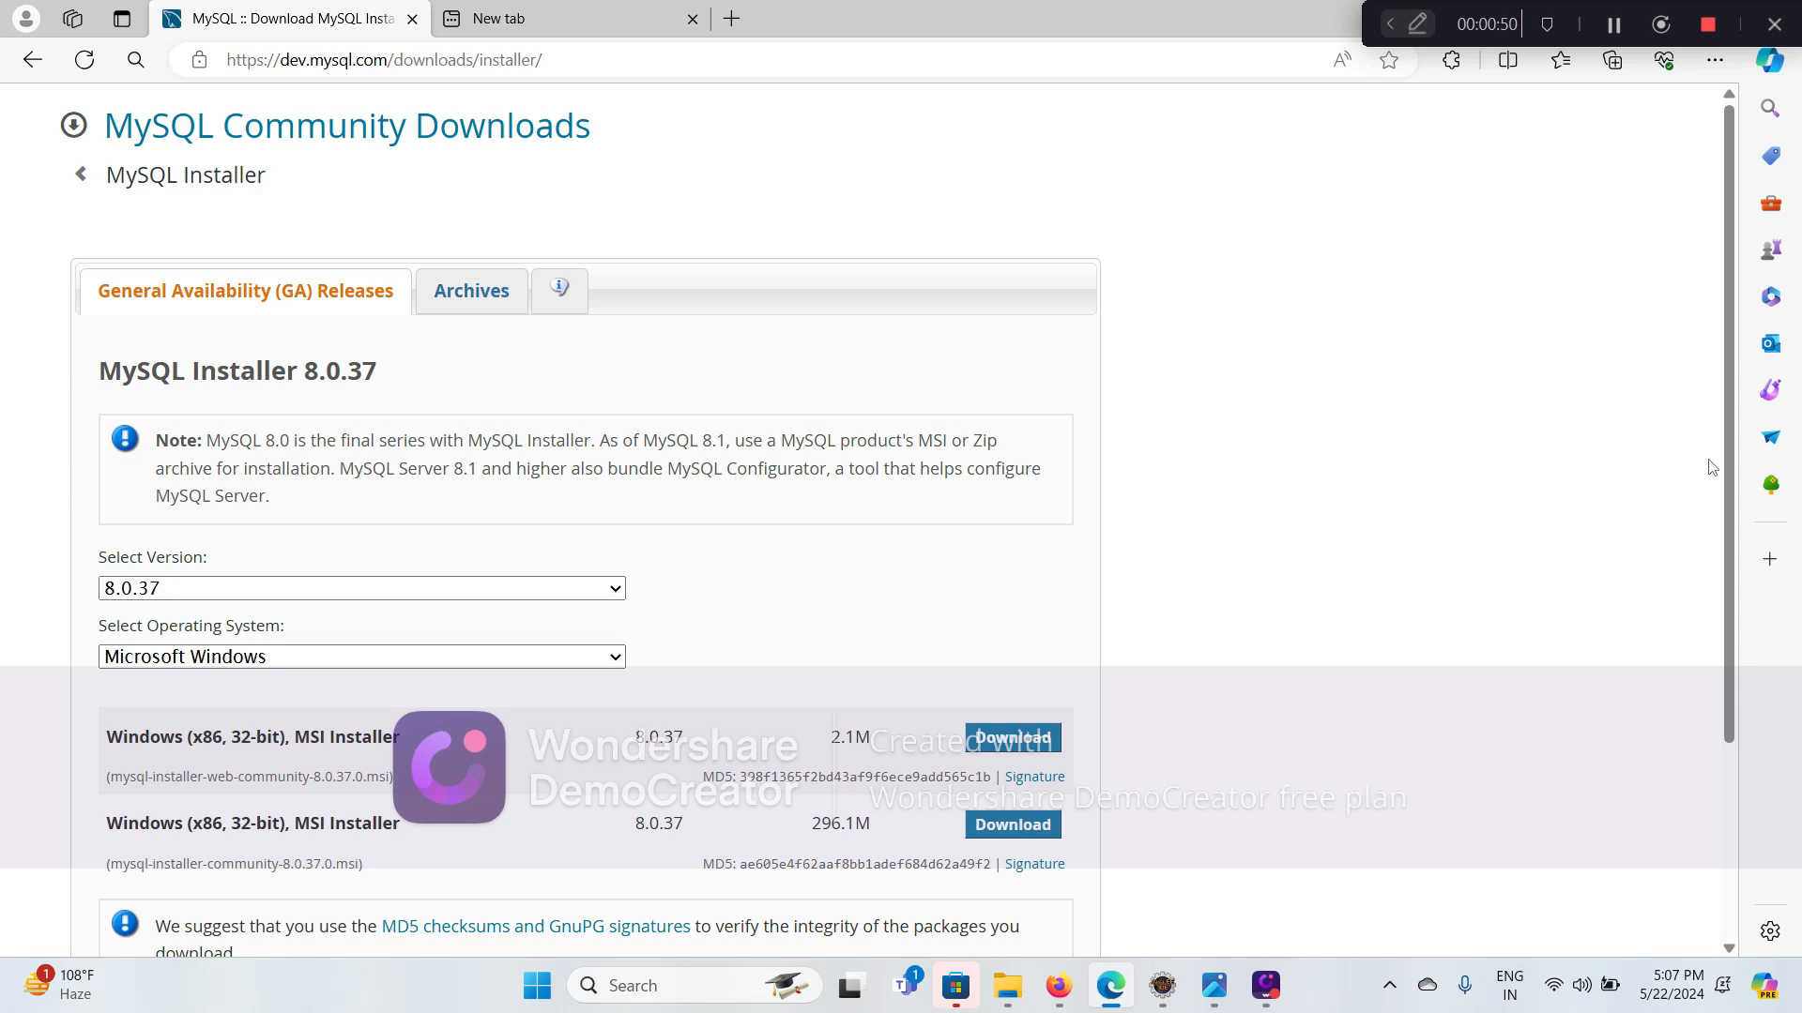
Download the 296.1M Windows MSI installer, mysql-installer-community-8.0.37.0.msi, without logging in or signing up
scroll(1735, 473, "down", 2)
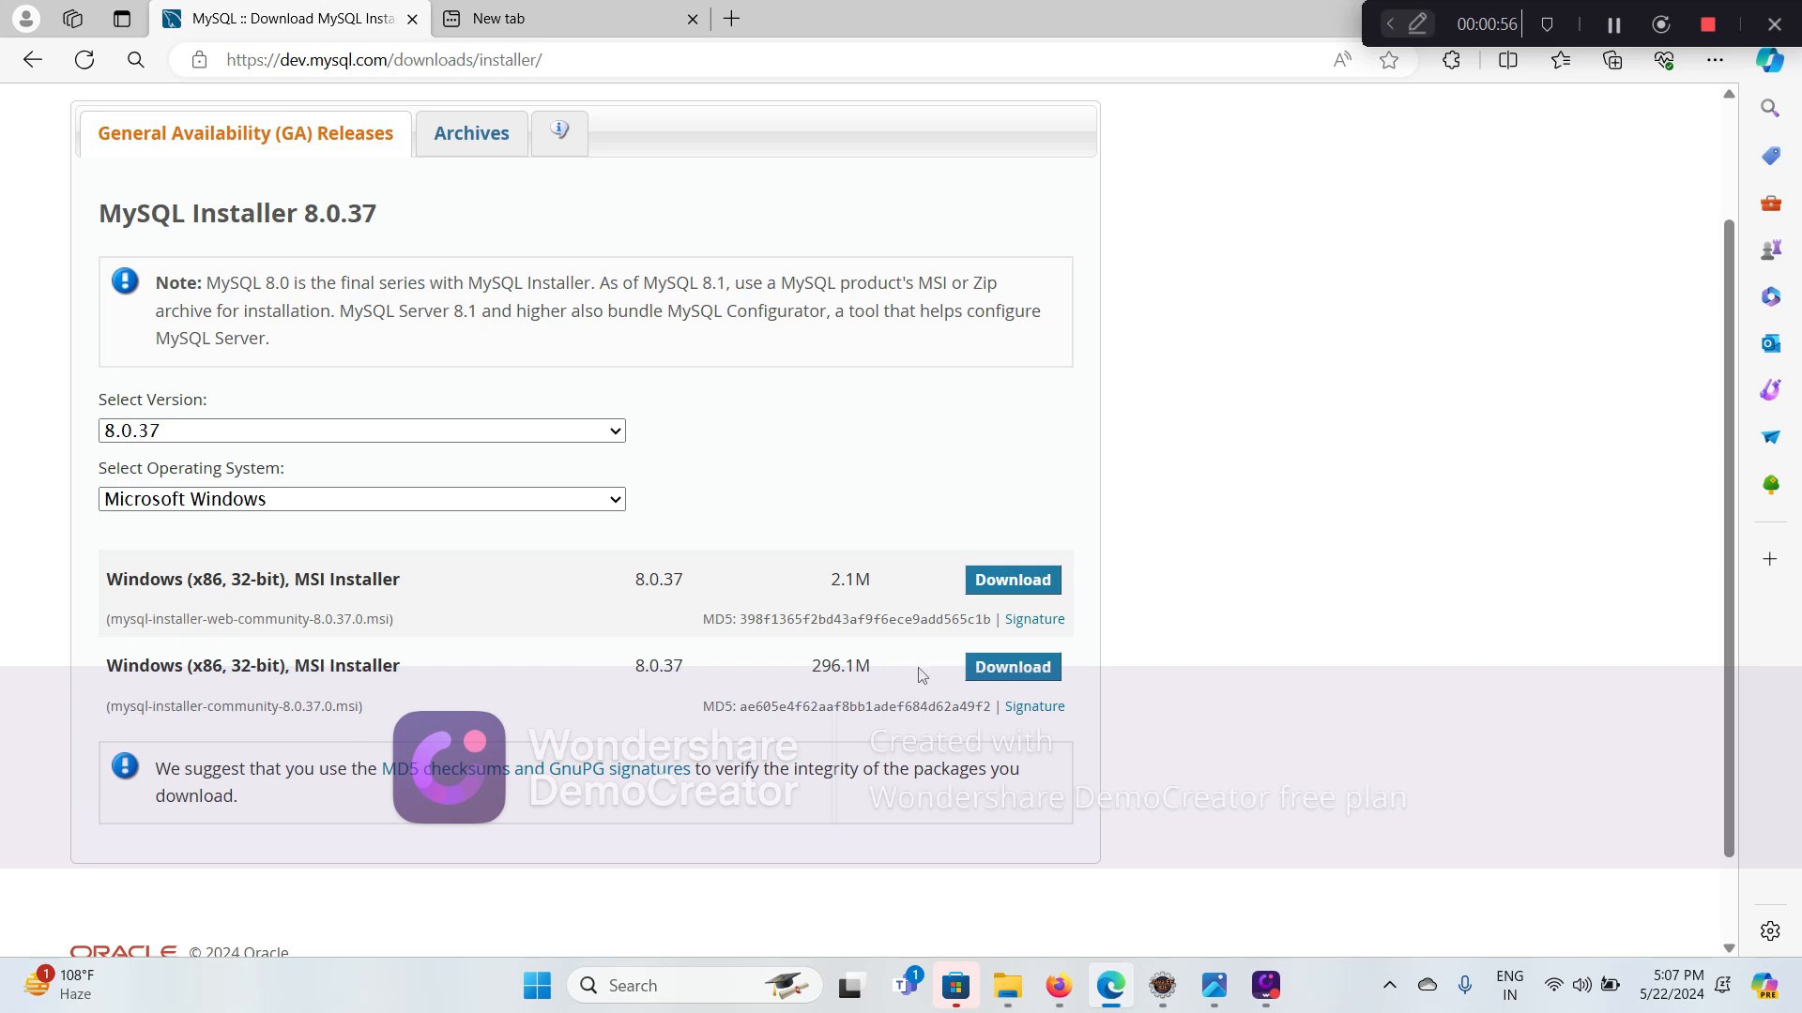
left_click(1008, 678)
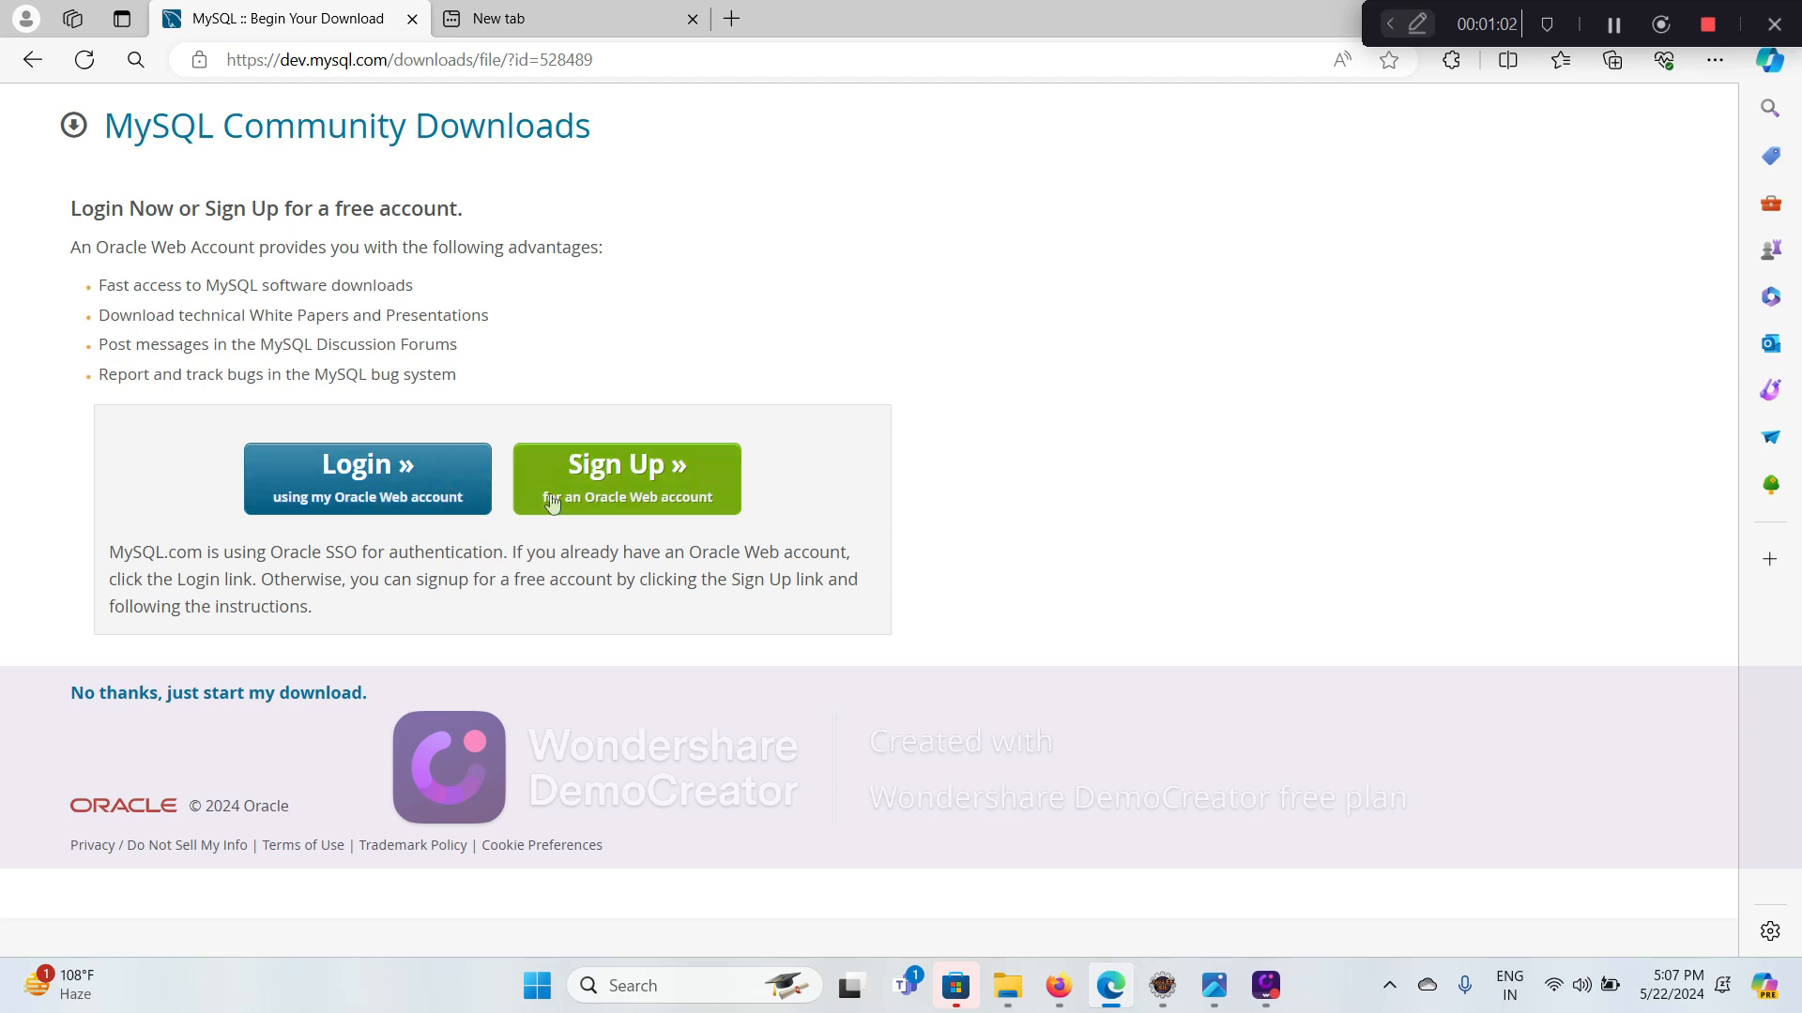
left_click(197, 695)
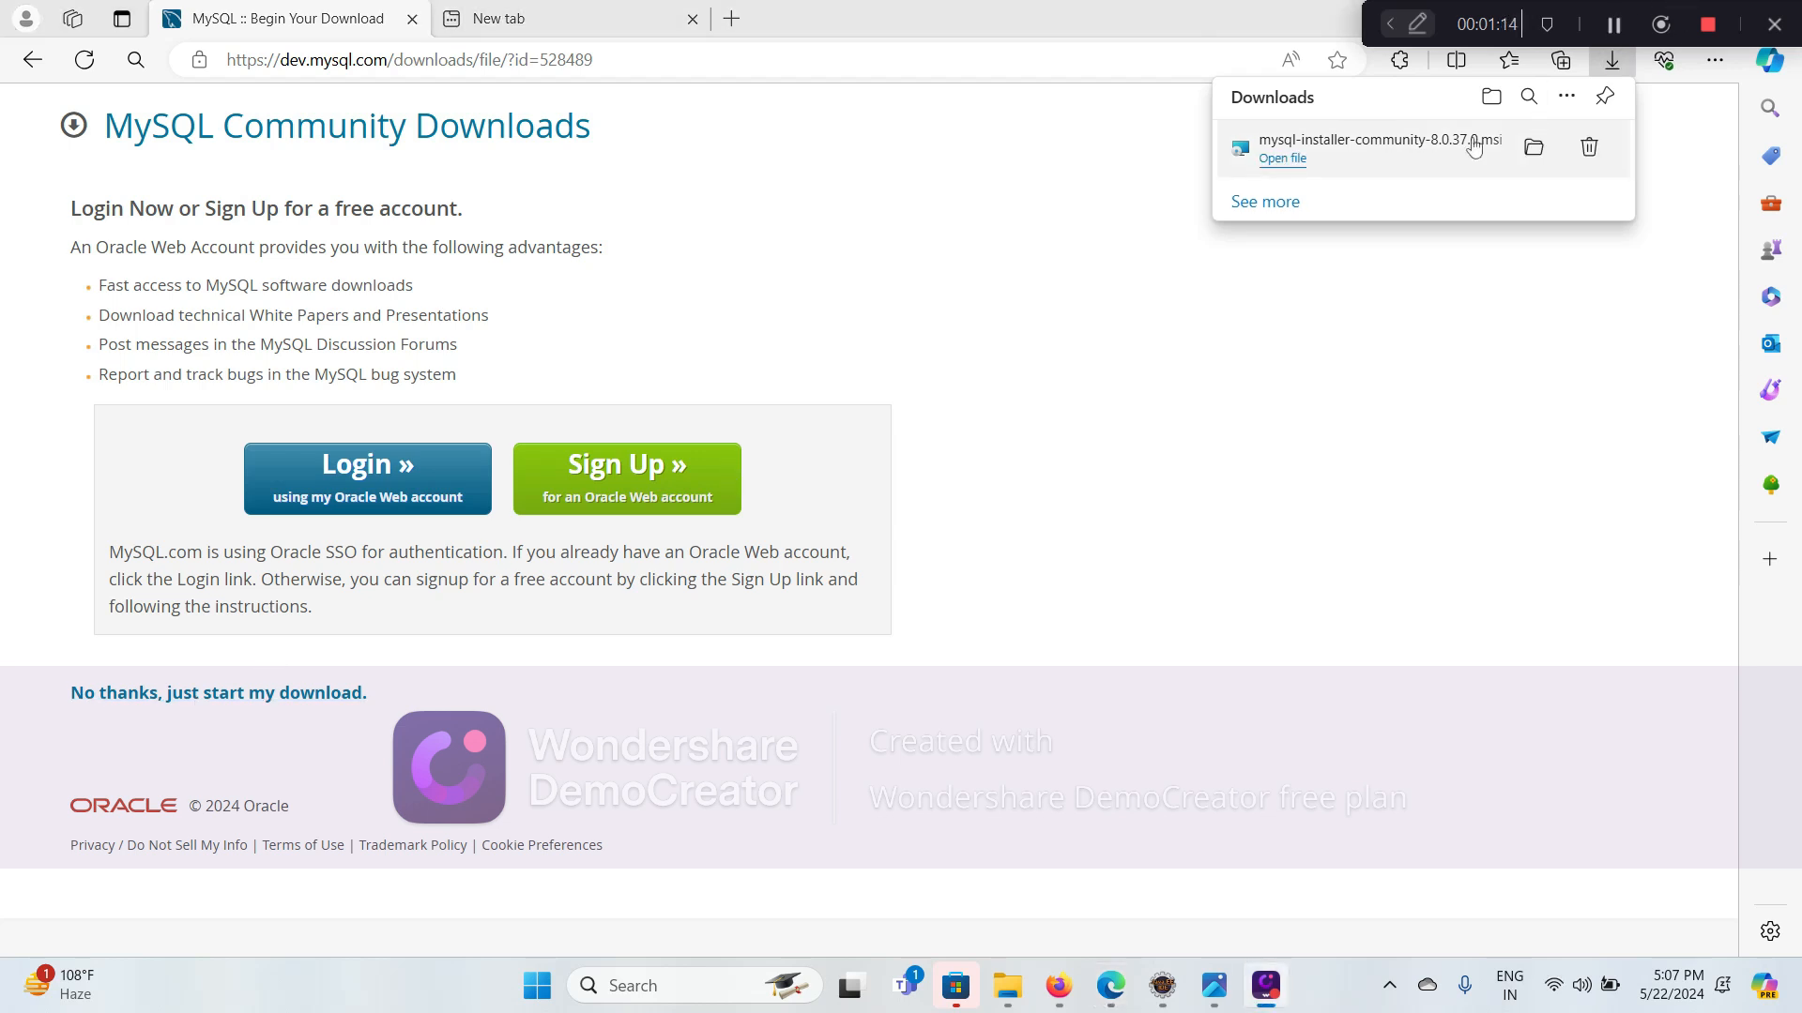
Launch the downloaded MySQL installer and proceed with the Custom setup type
left_click(1295, 162)
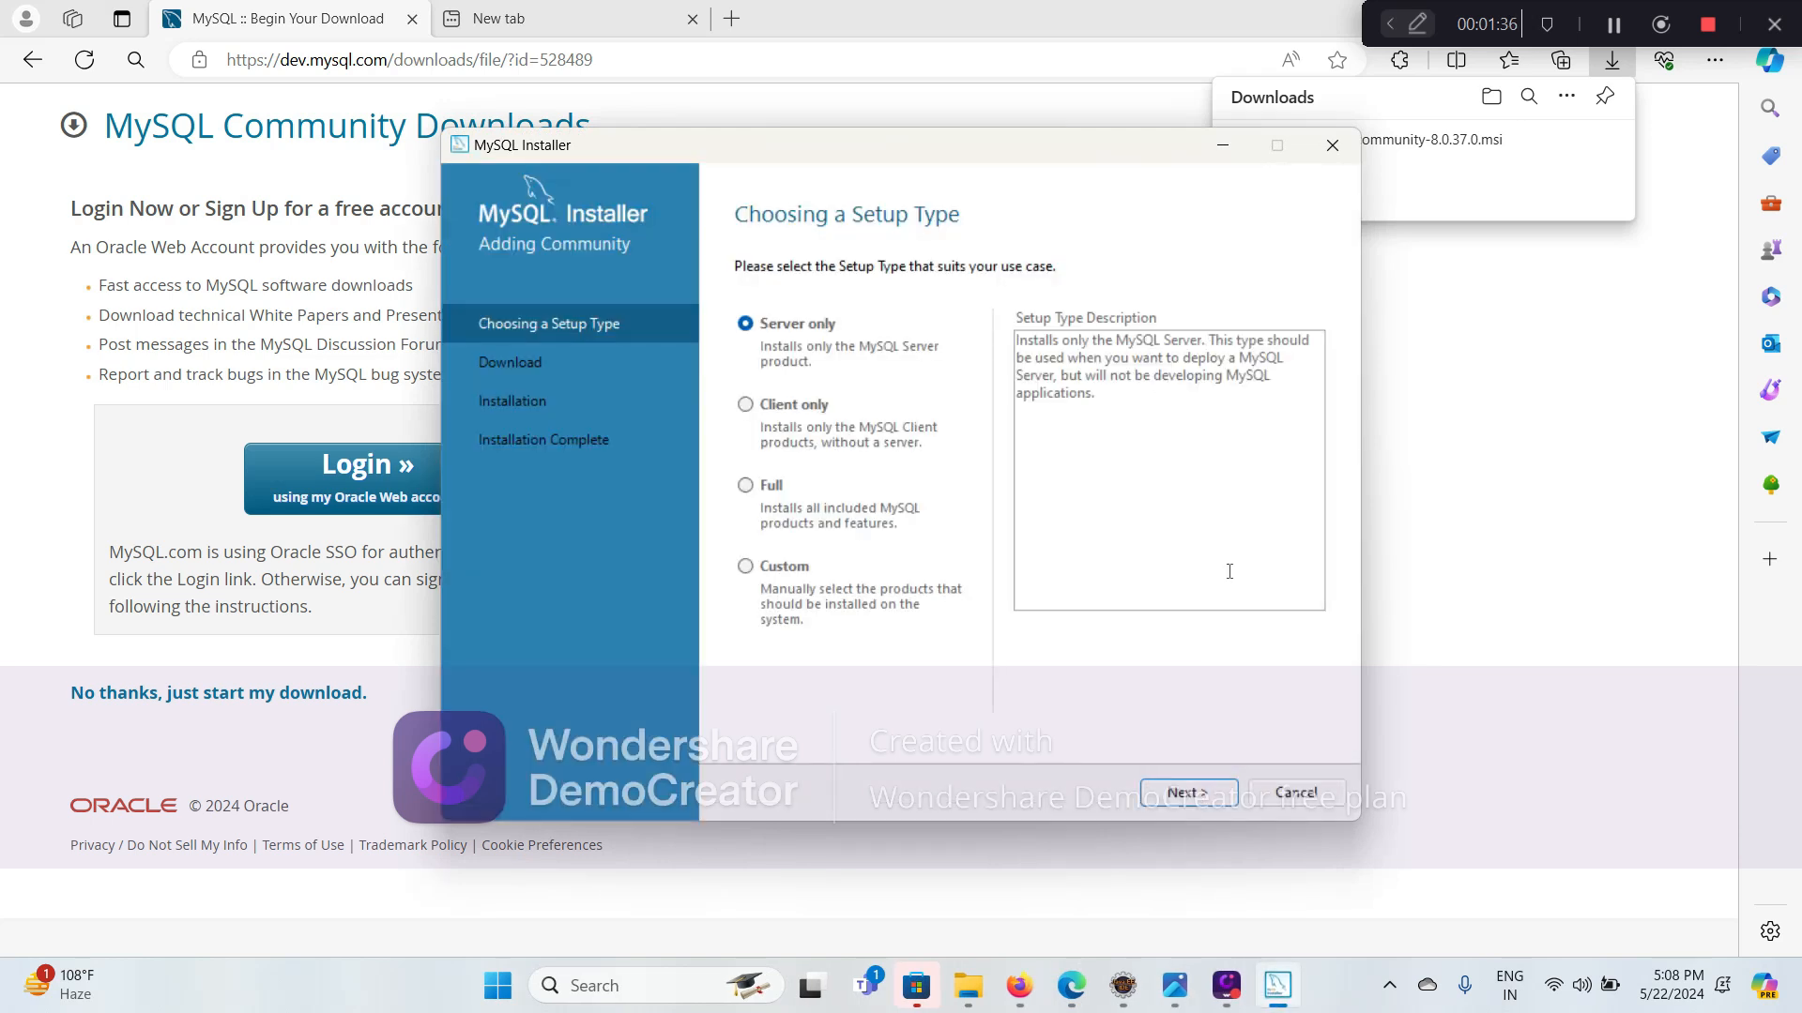
left_click(746, 567)
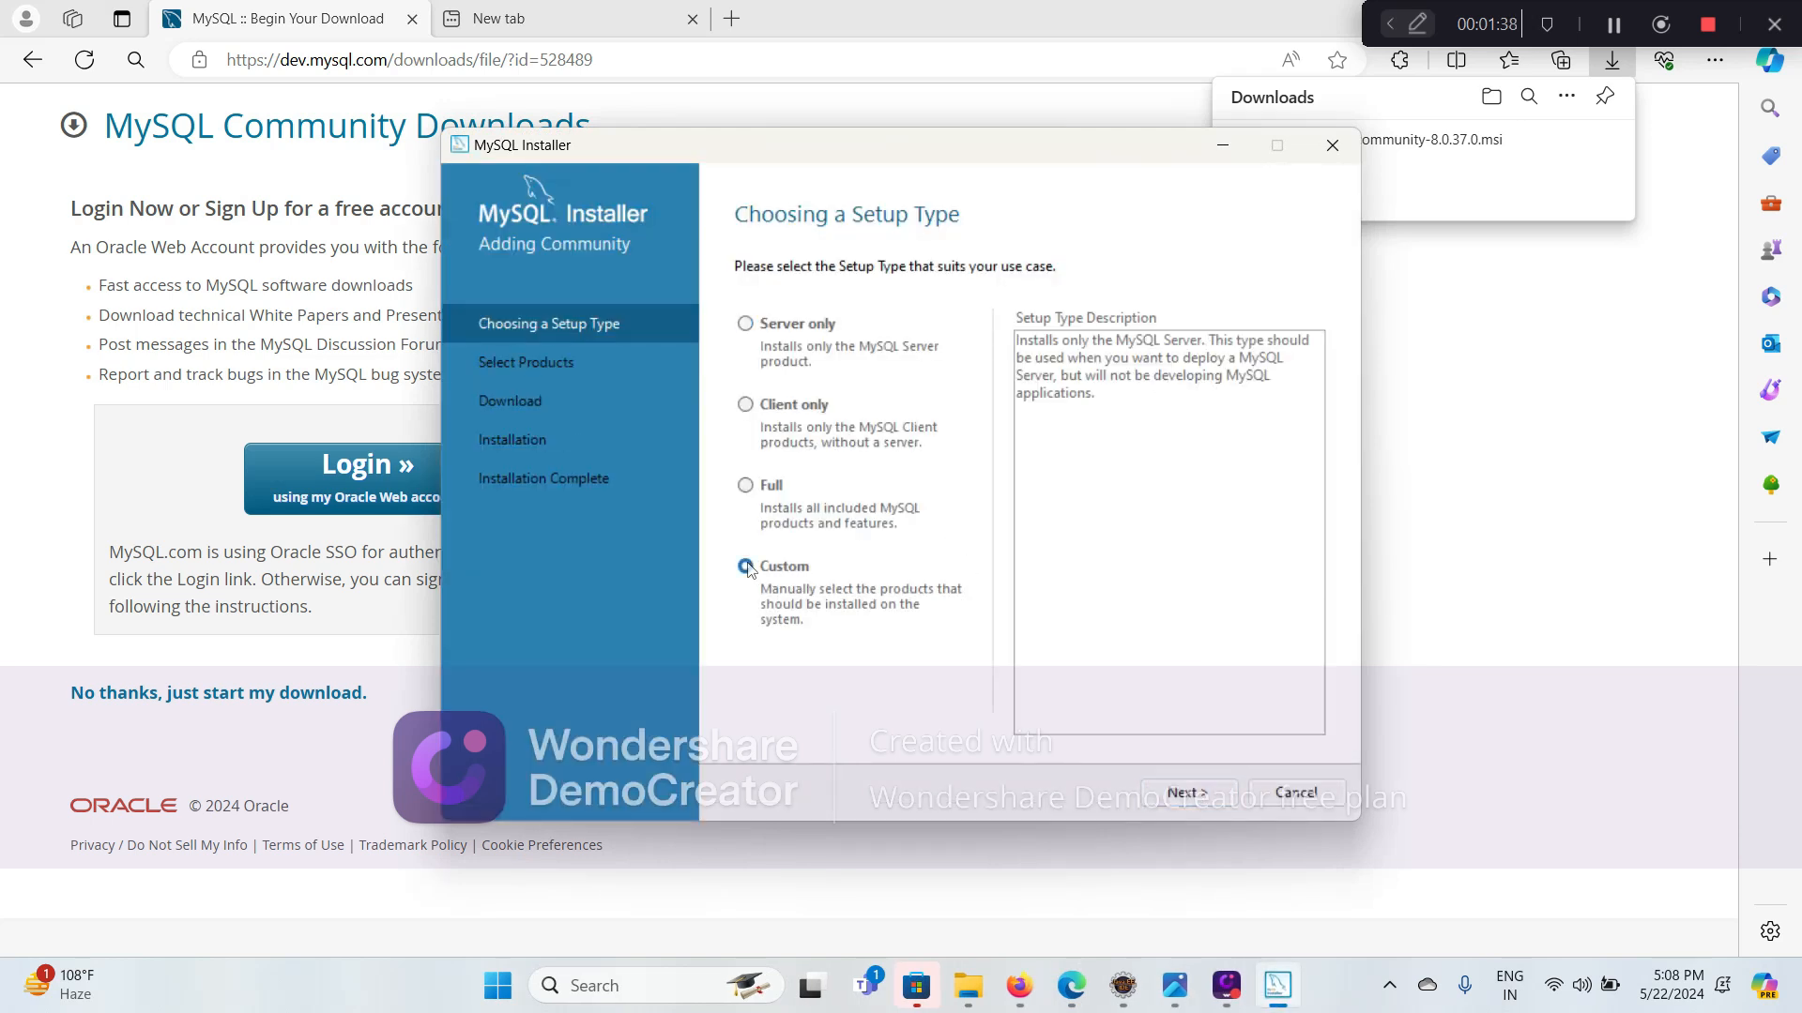
left_click(1197, 802)
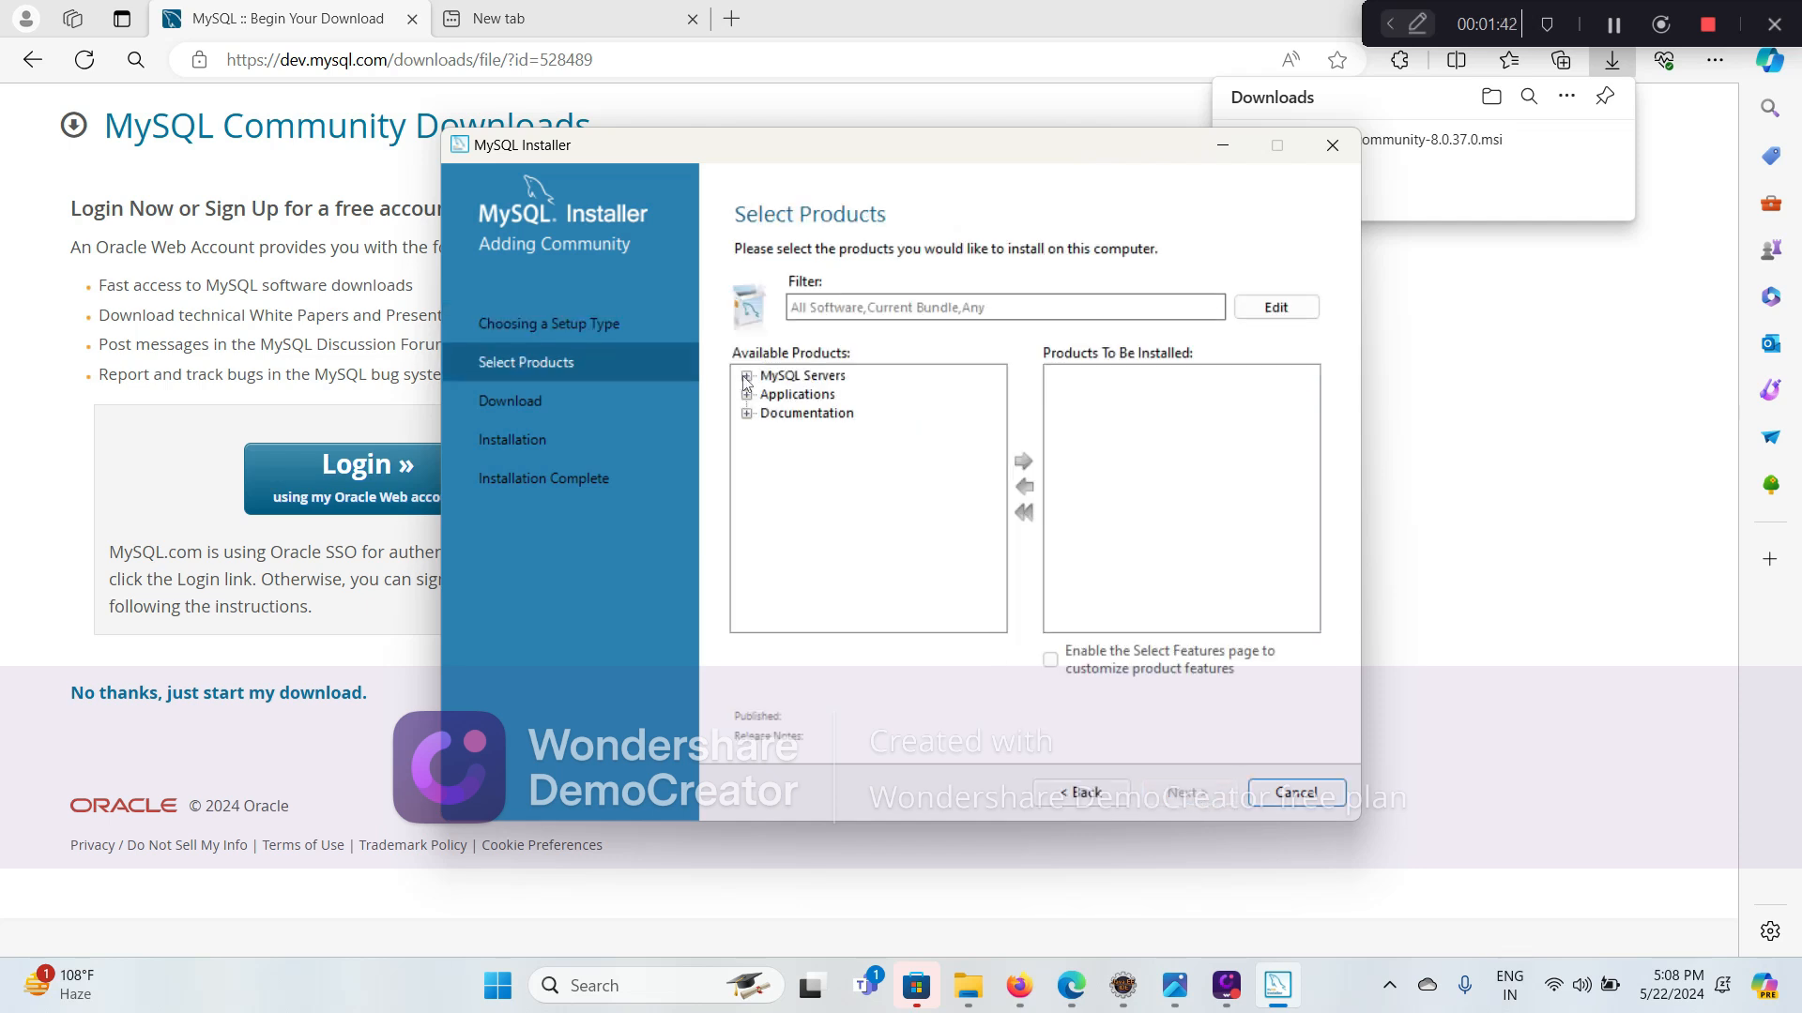
Add MySQL Server 8.0.37 - X64 from MySQL Servers to the products to be installed
left_click(747, 377)
left_click(819, 396)
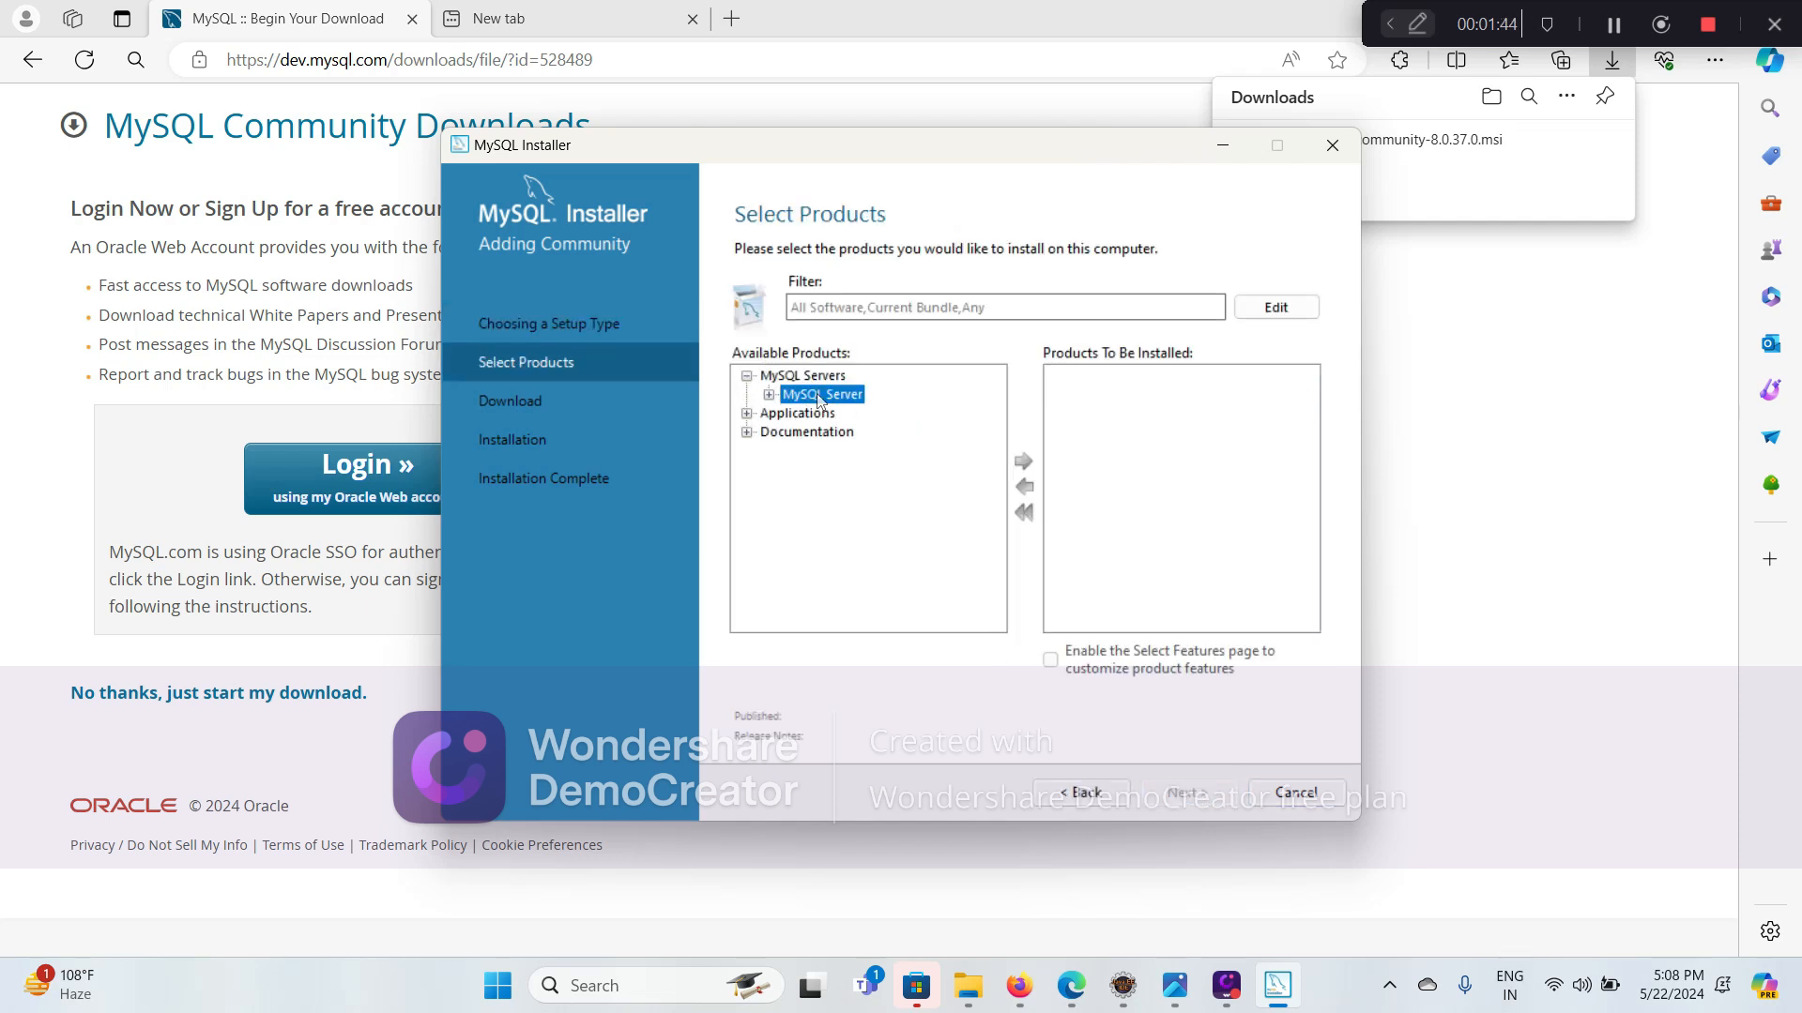
left_click(768, 395)
double_click(840, 415)
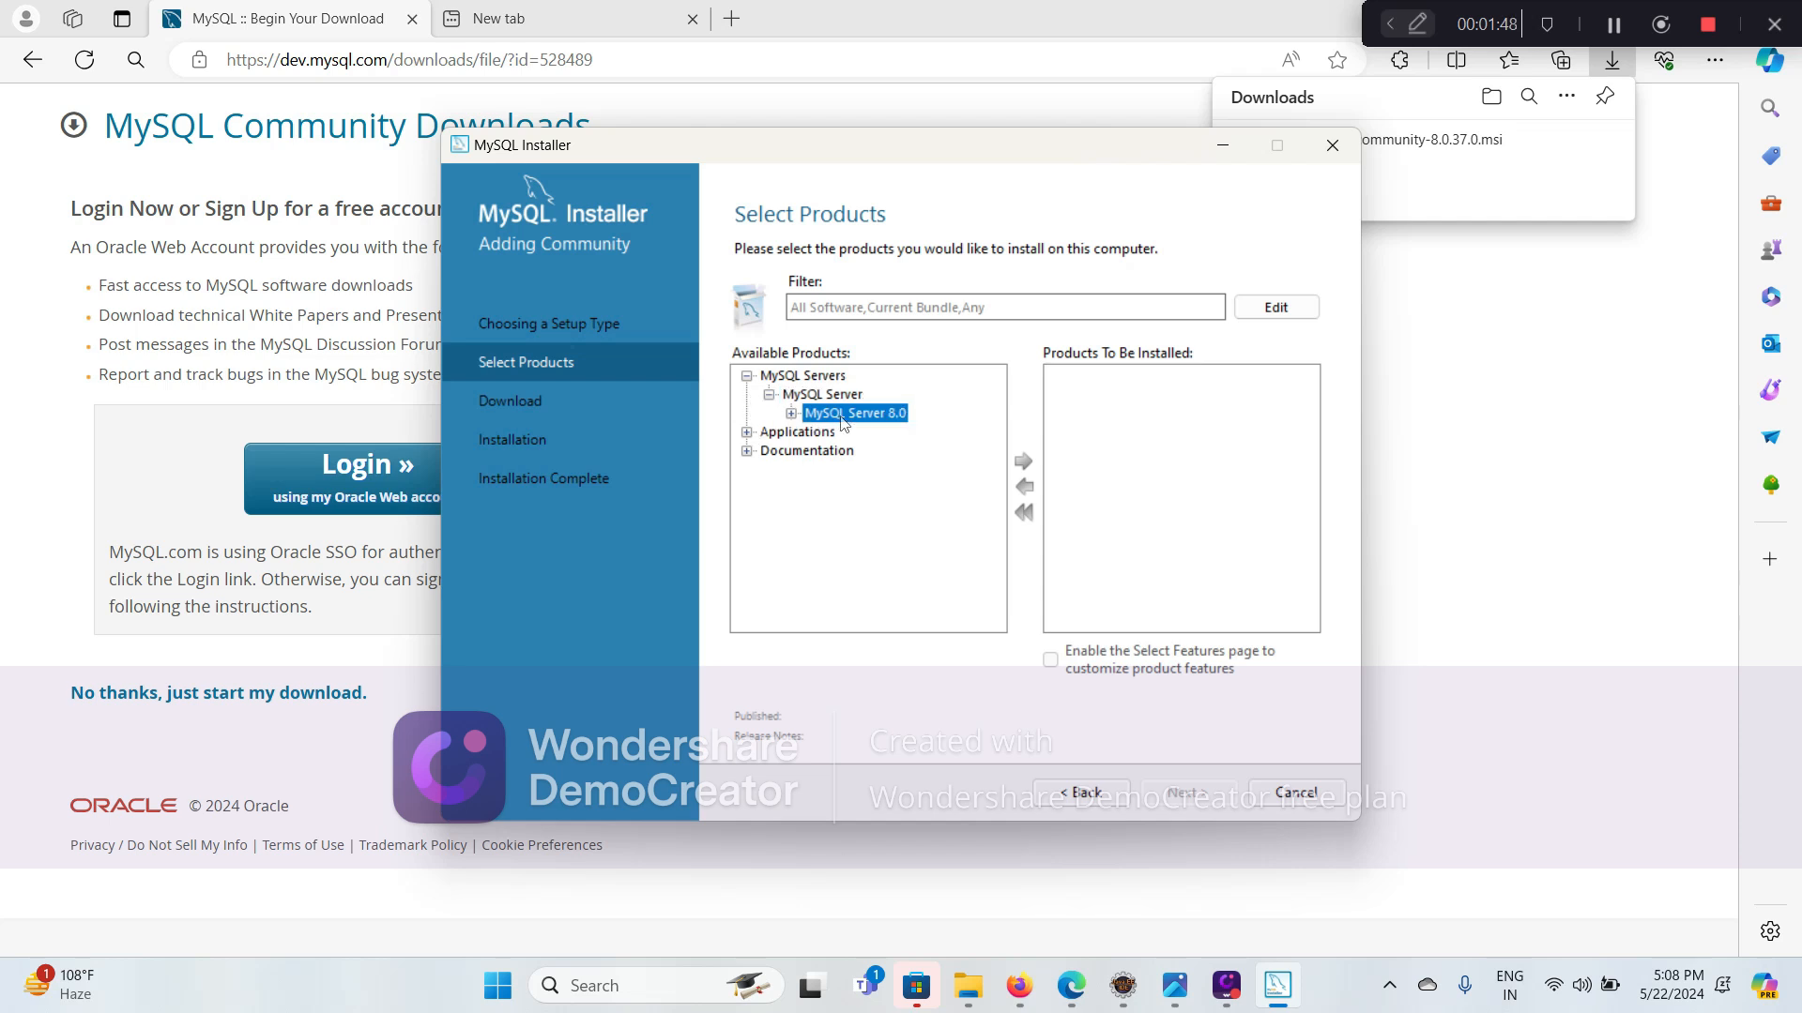
left_click(865, 434)
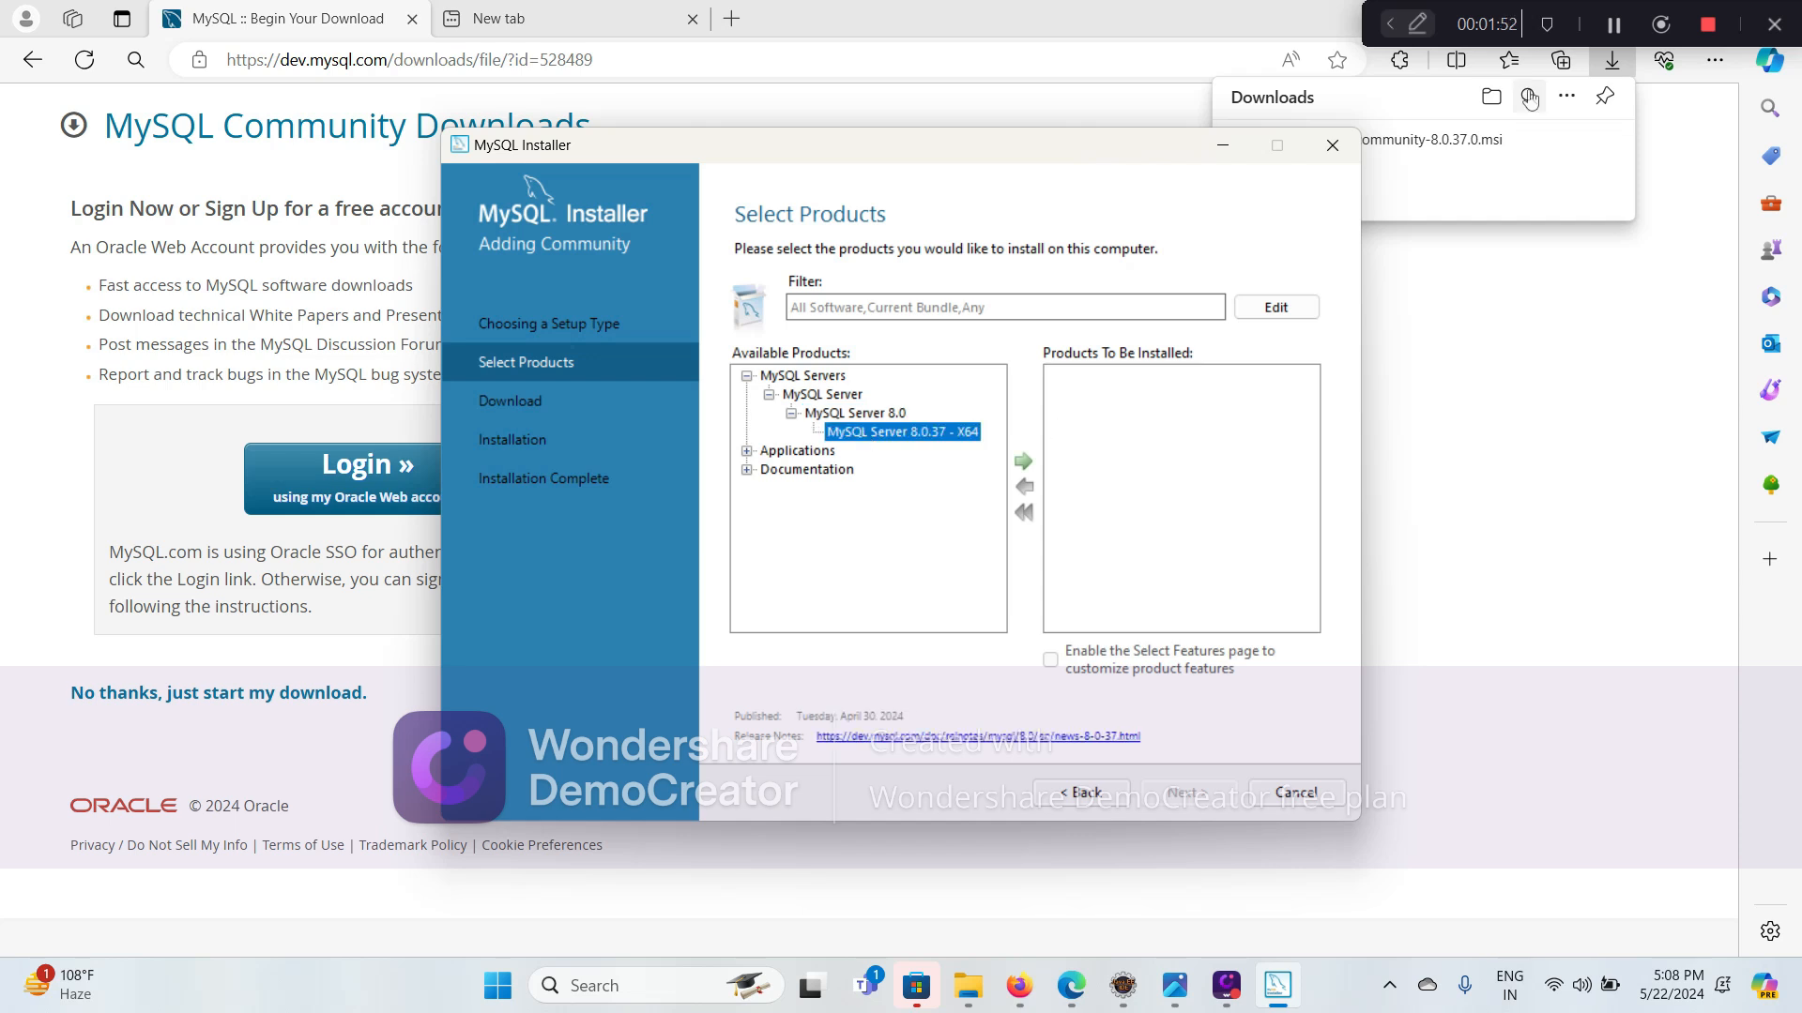
left_click(1023, 464)
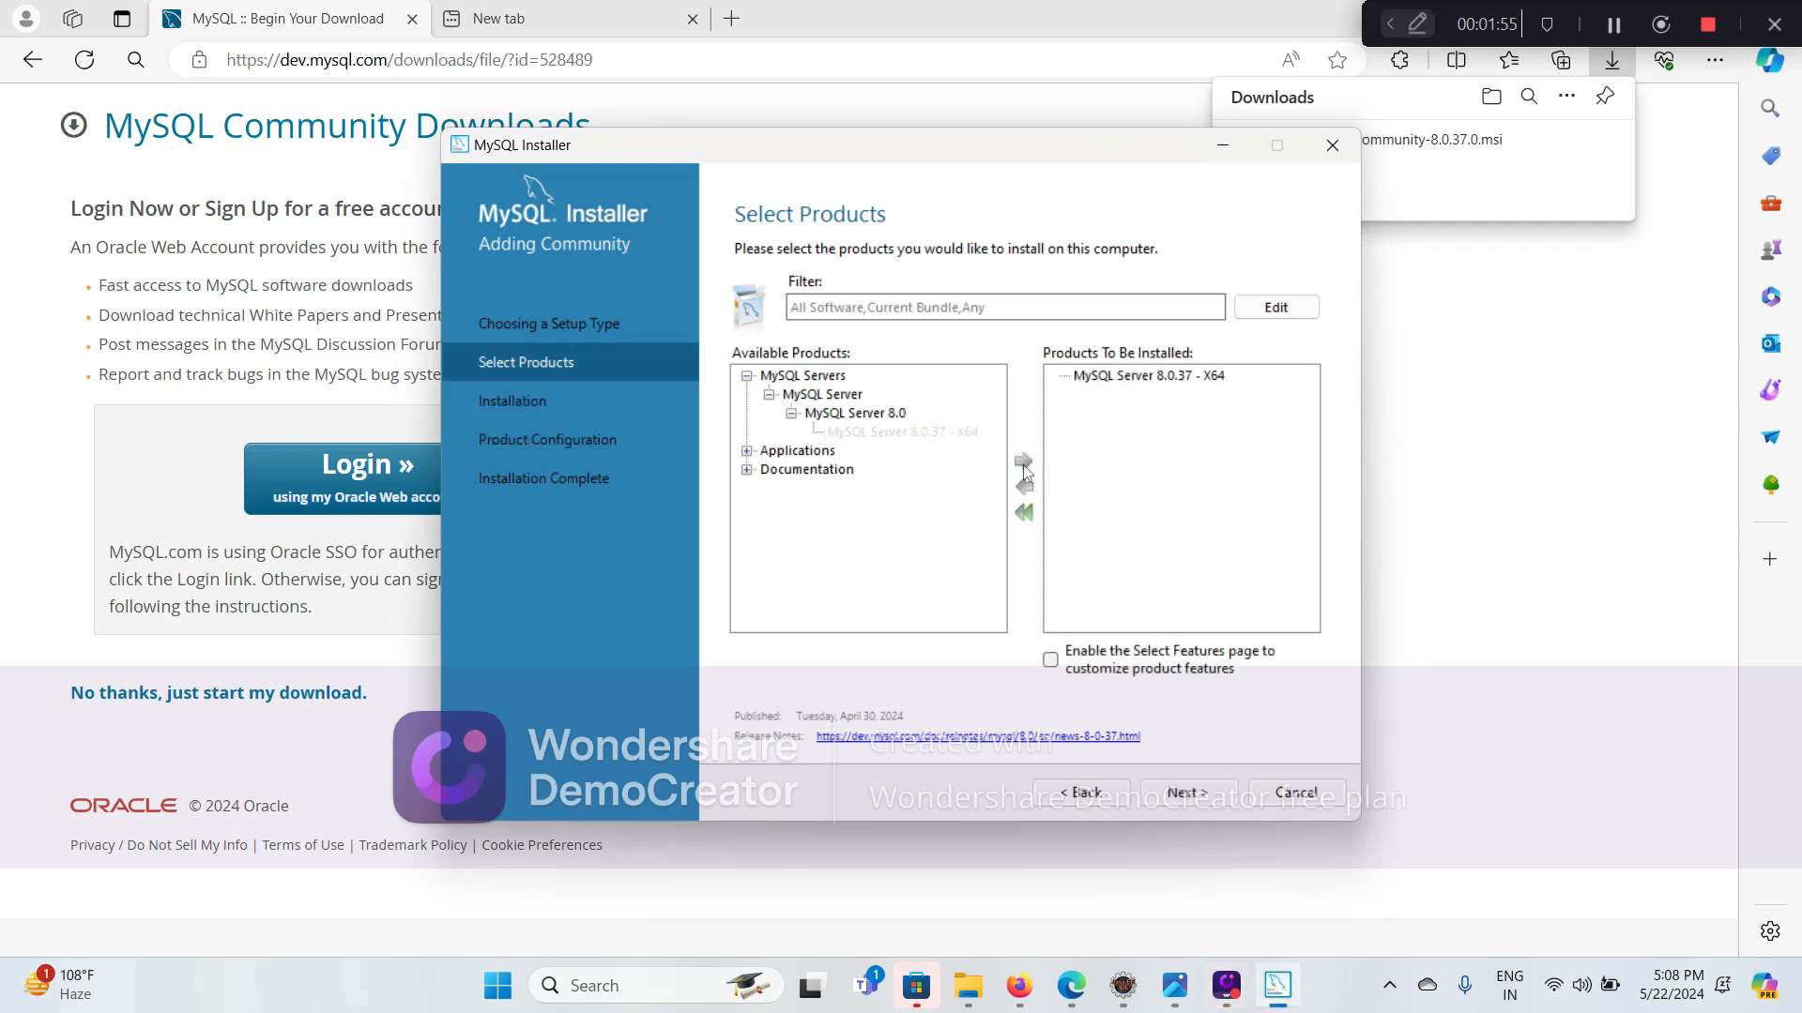
Add MySQL Workbench 8.0.36 - X64 from Applications to the products to be installed
left_click(747, 451)
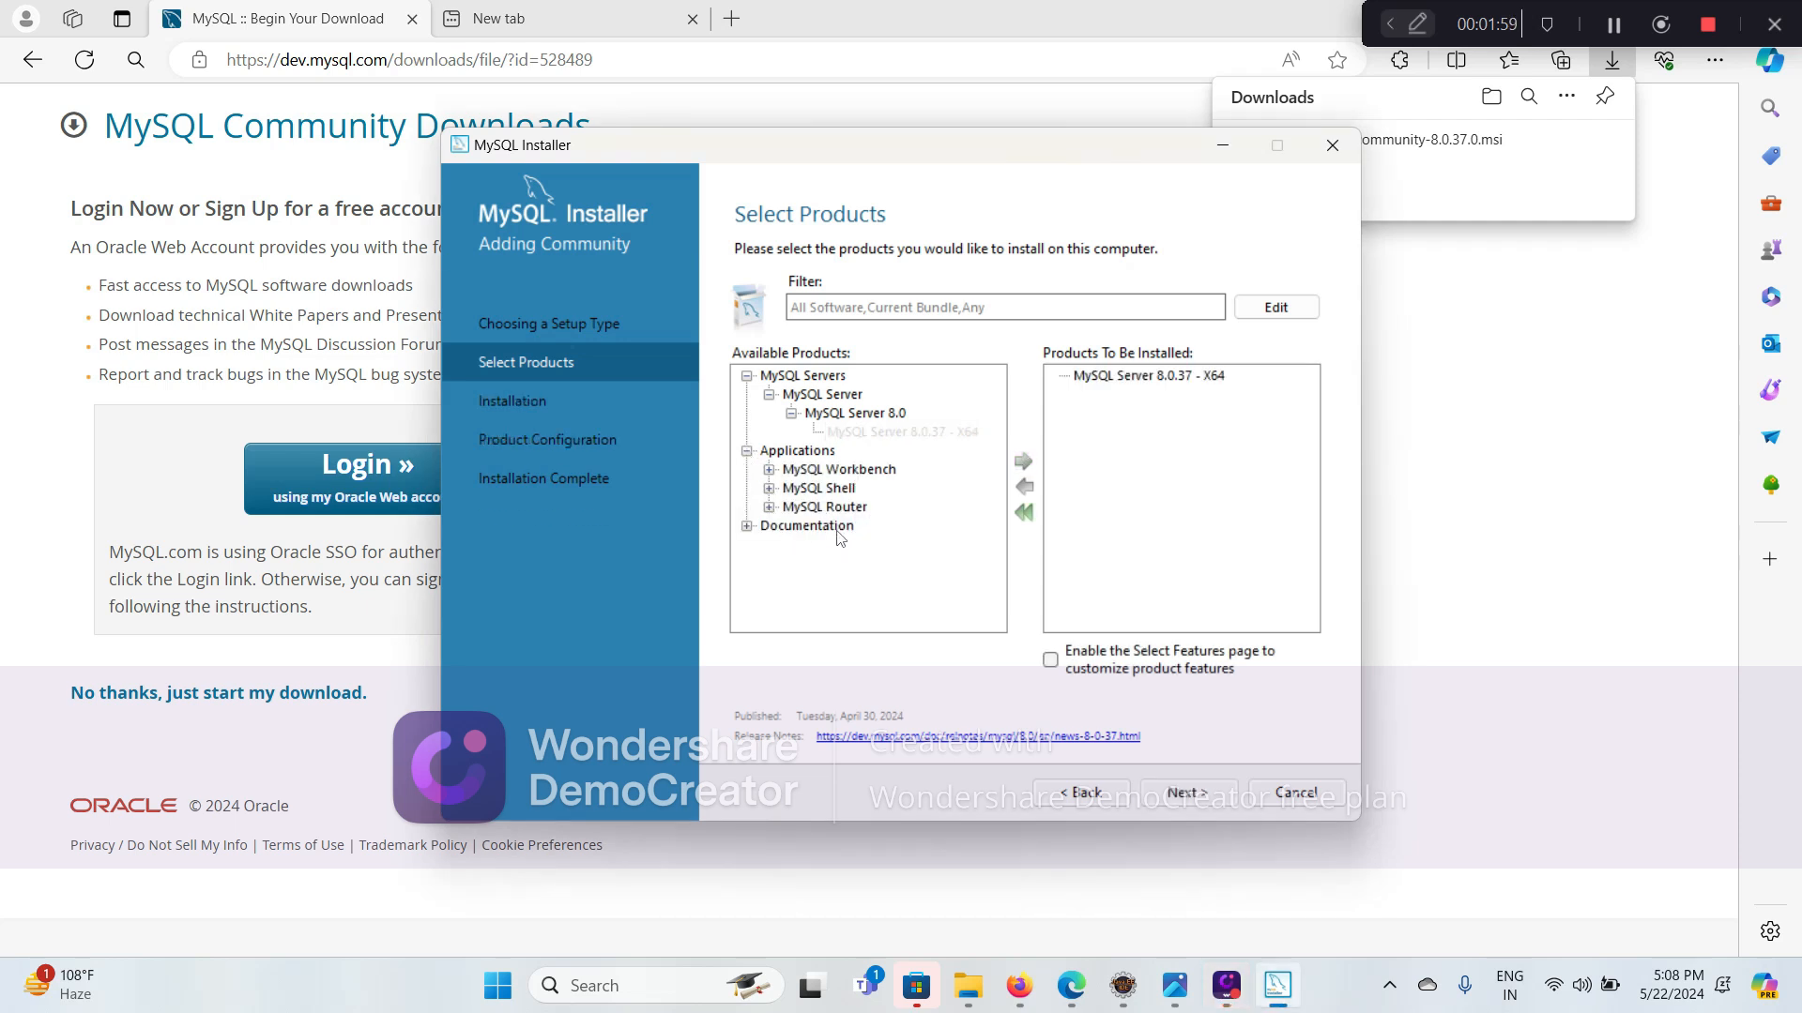
left_click(769, 470)
left_click(791, 489)
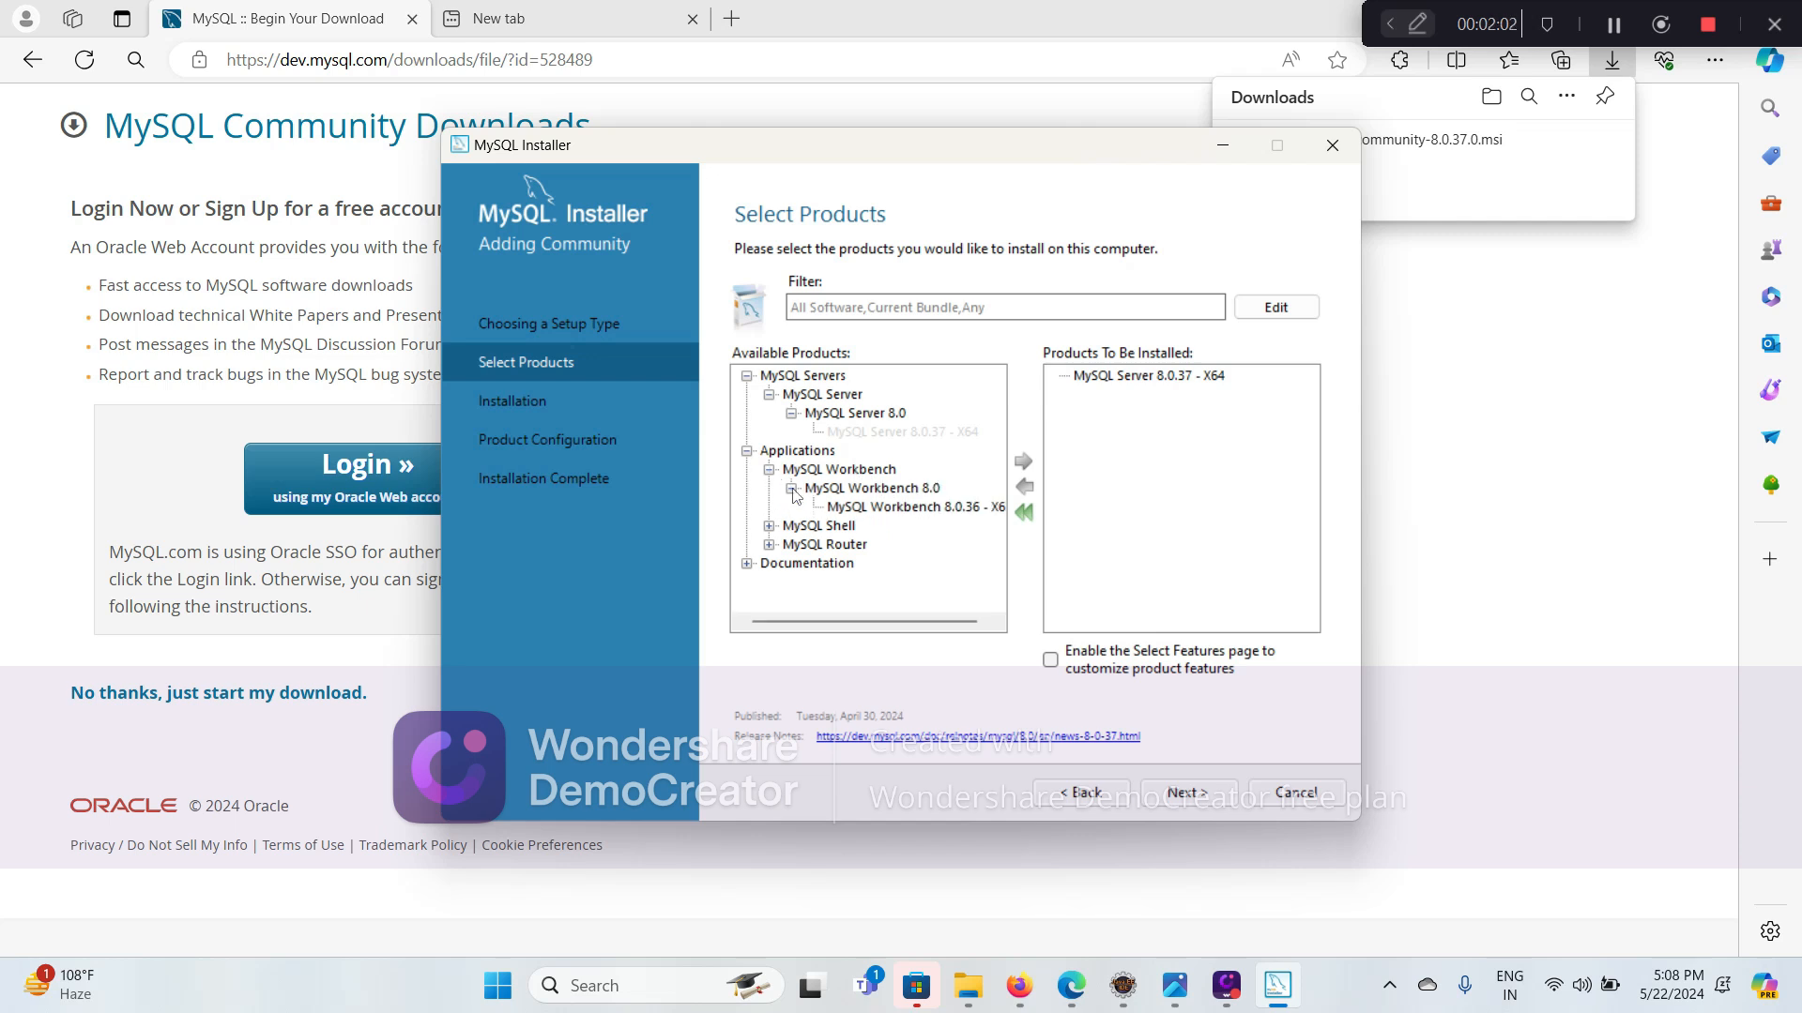
left_click(906, 507)
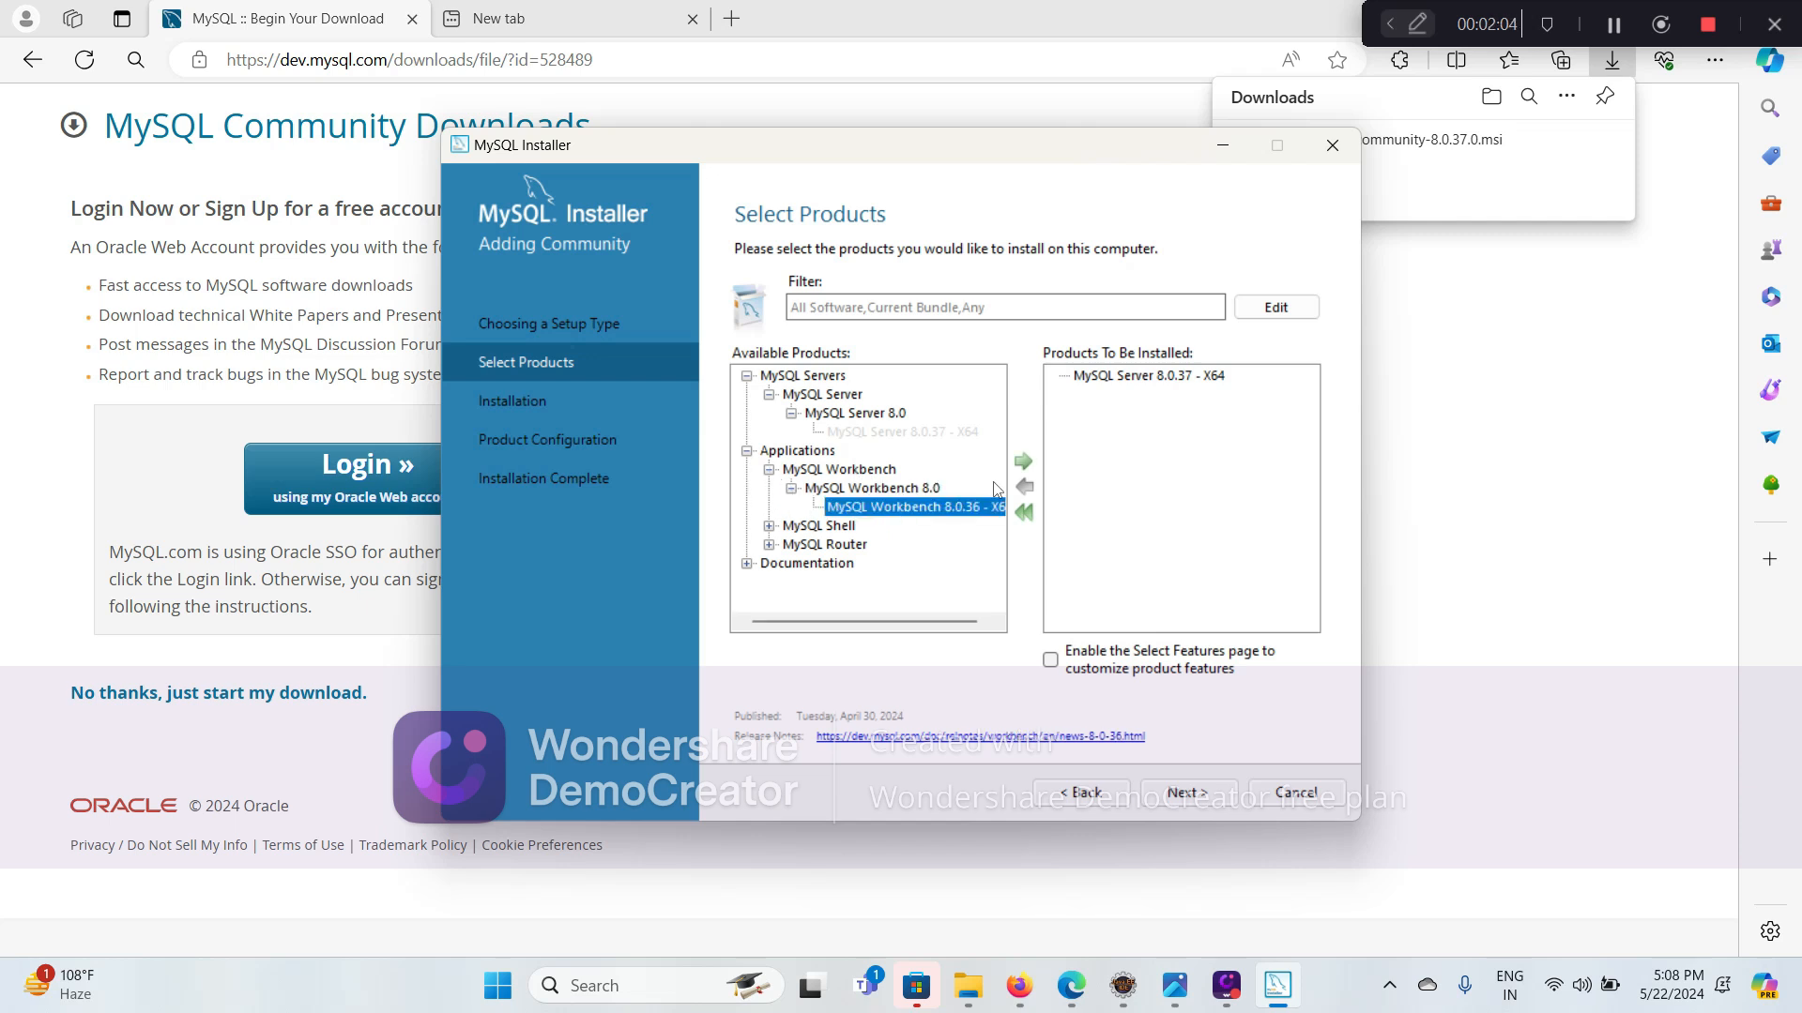
left_click(1025, 464)
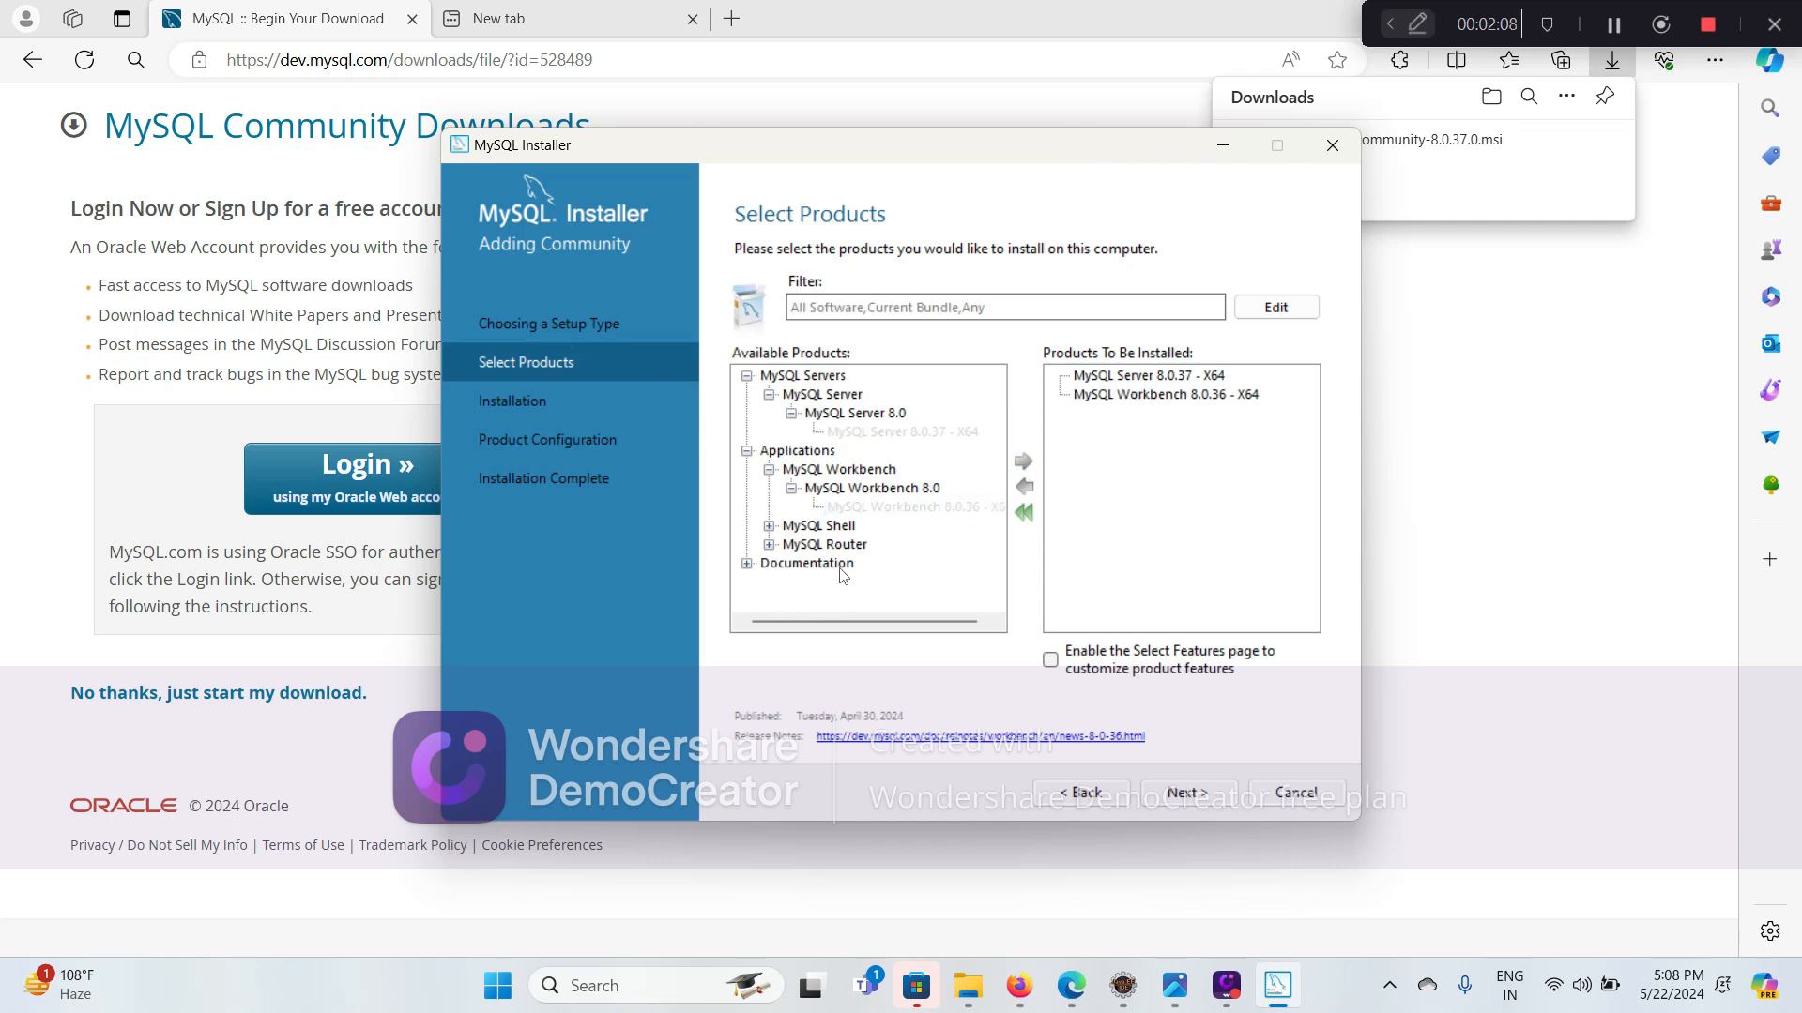
Add MySQL Shell 8.0.37 - X64 from Applications to the products to be installed
left_click(770, 527)
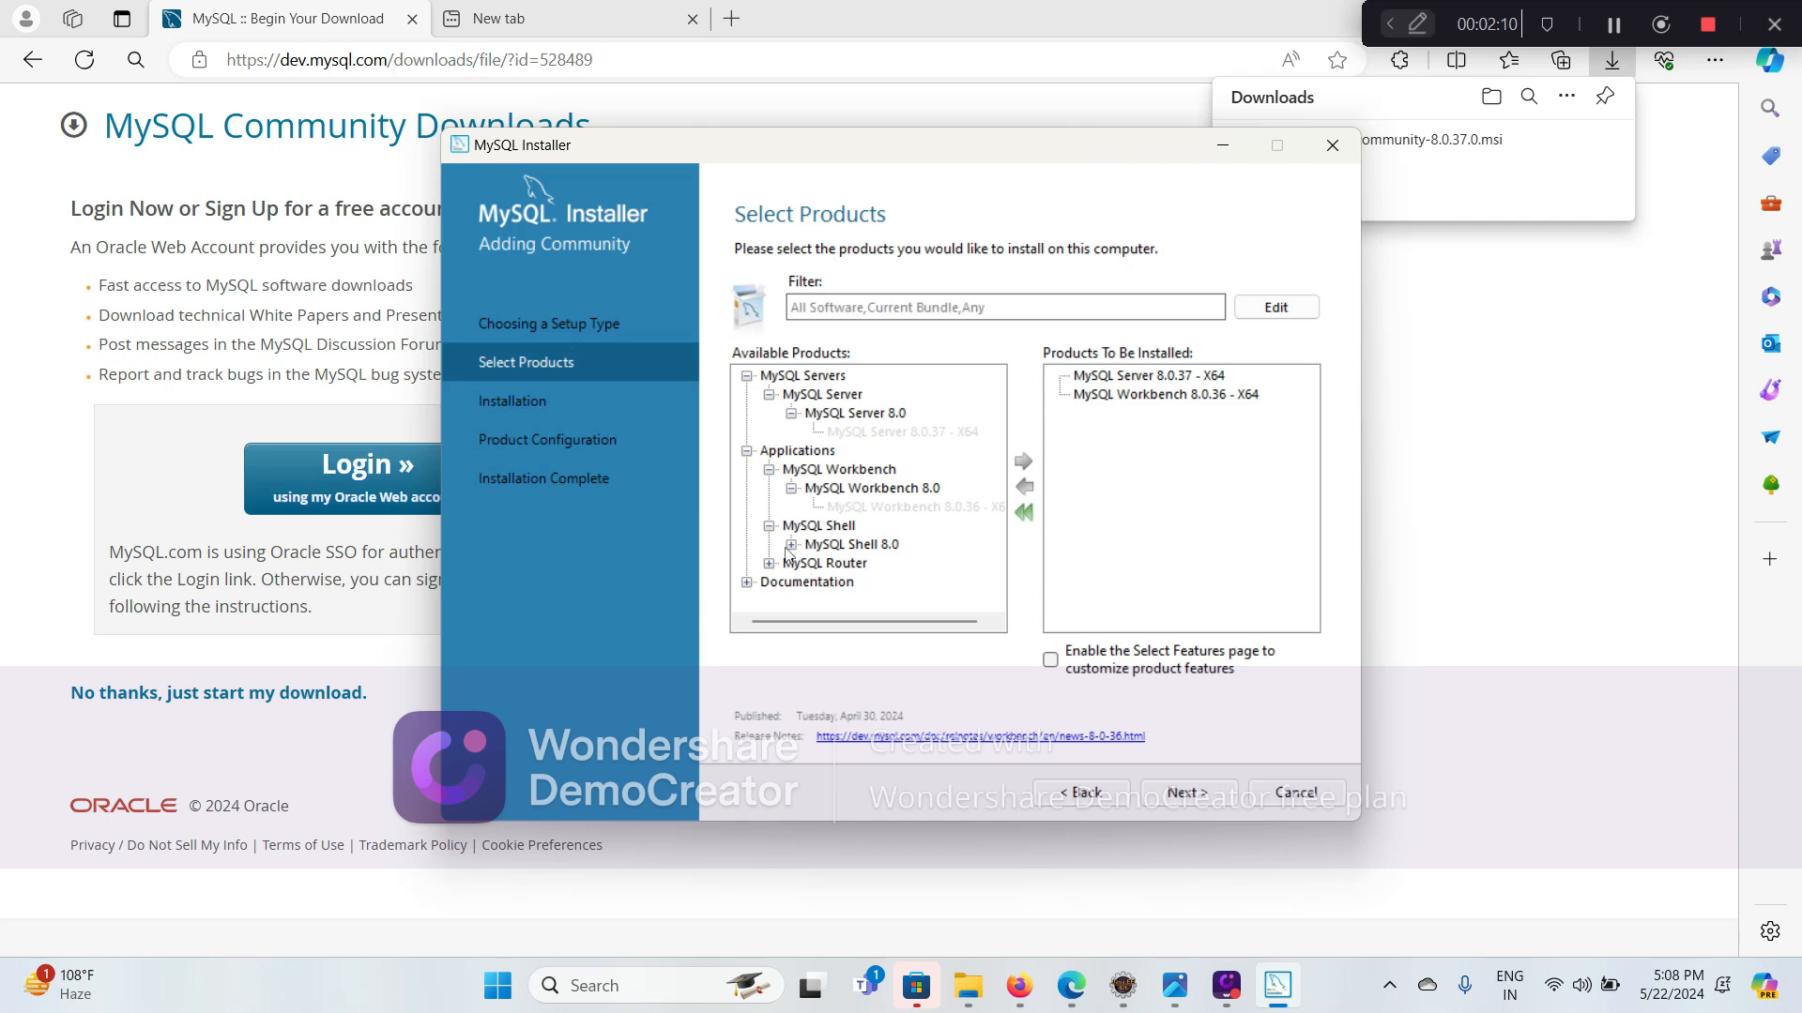
left_click(791, 546)
left_click(887, 564)
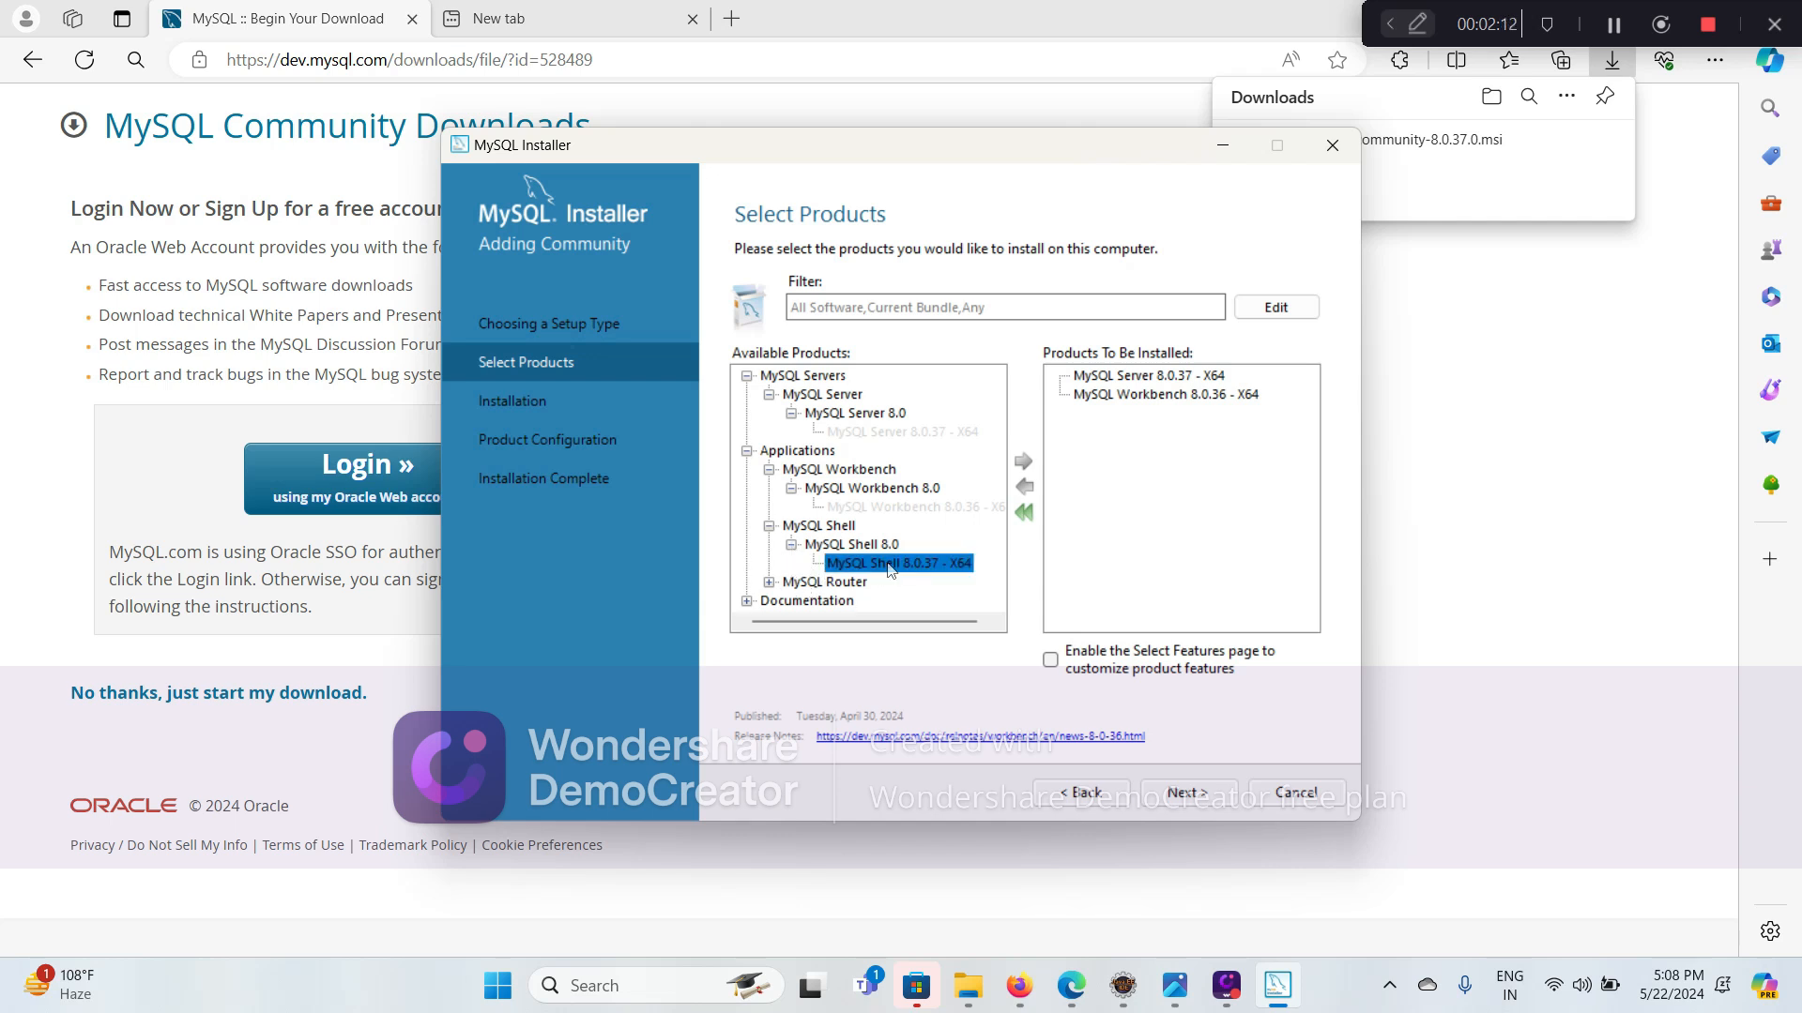
left_click(1023, 461)
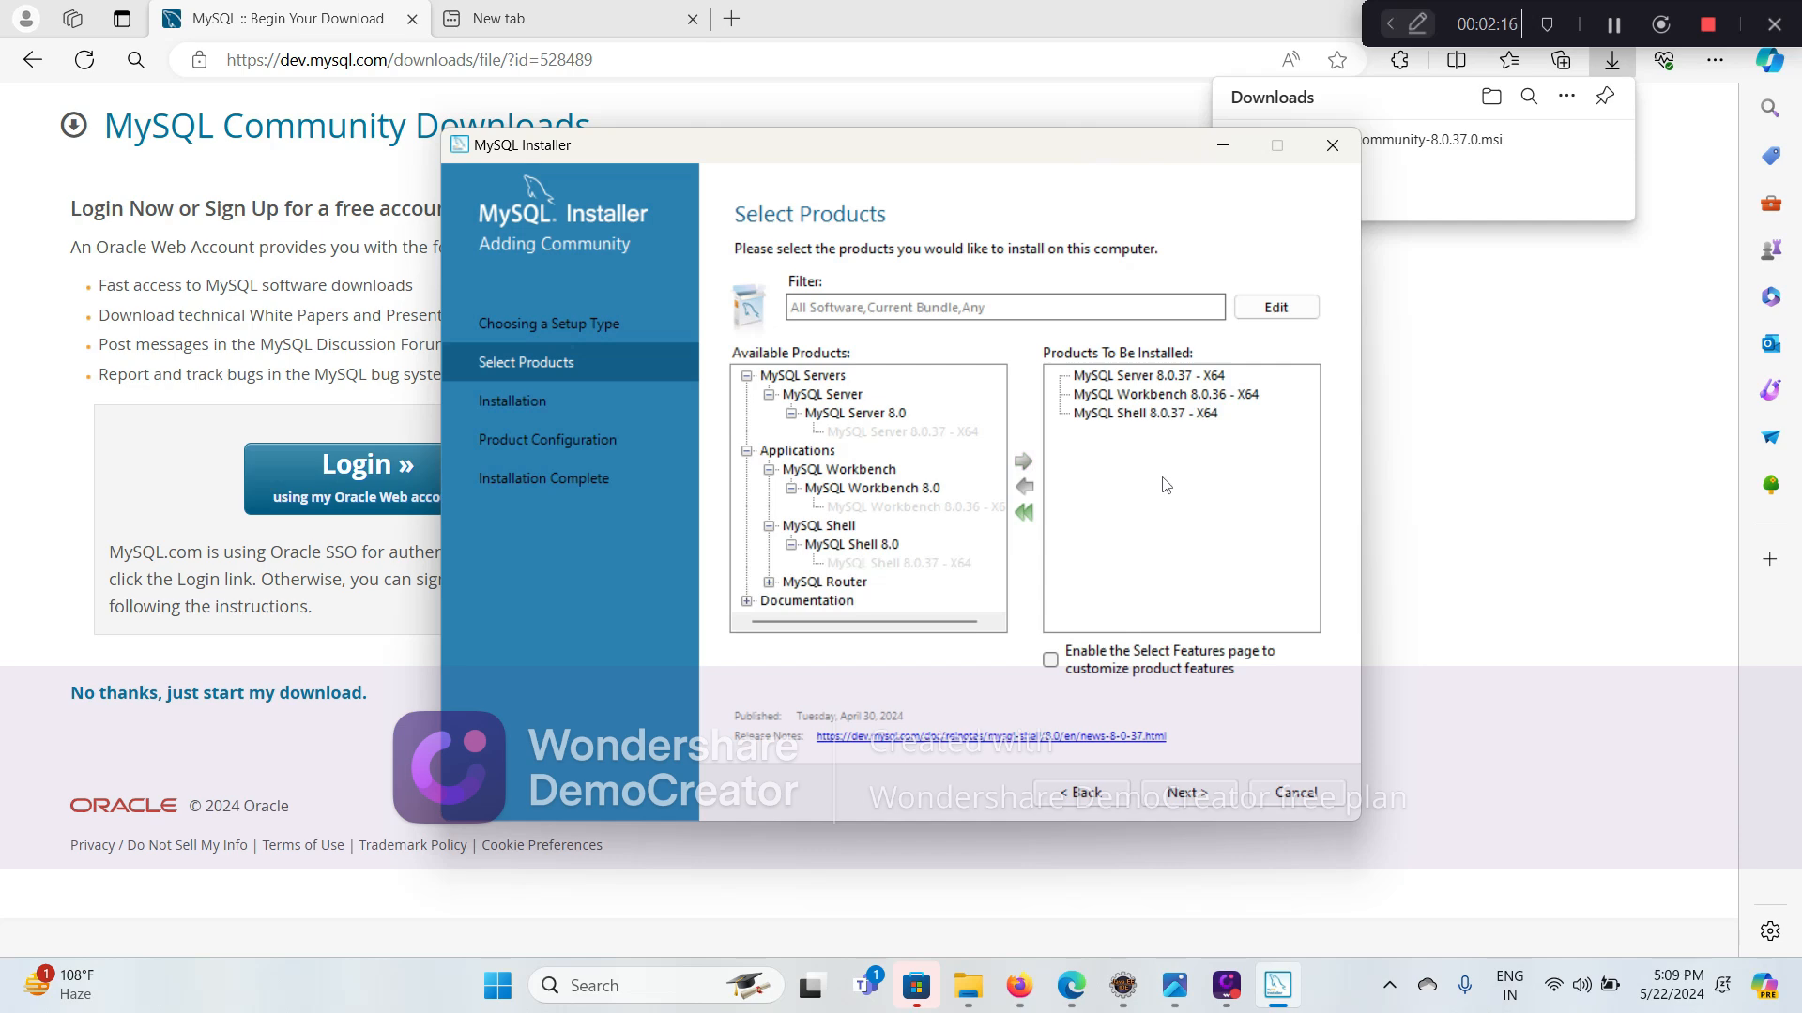
Install the selected MySQL products and start the configuration of MySQL Server 8.0.37
left_click(1199, 806)
left_click(1189, 793)
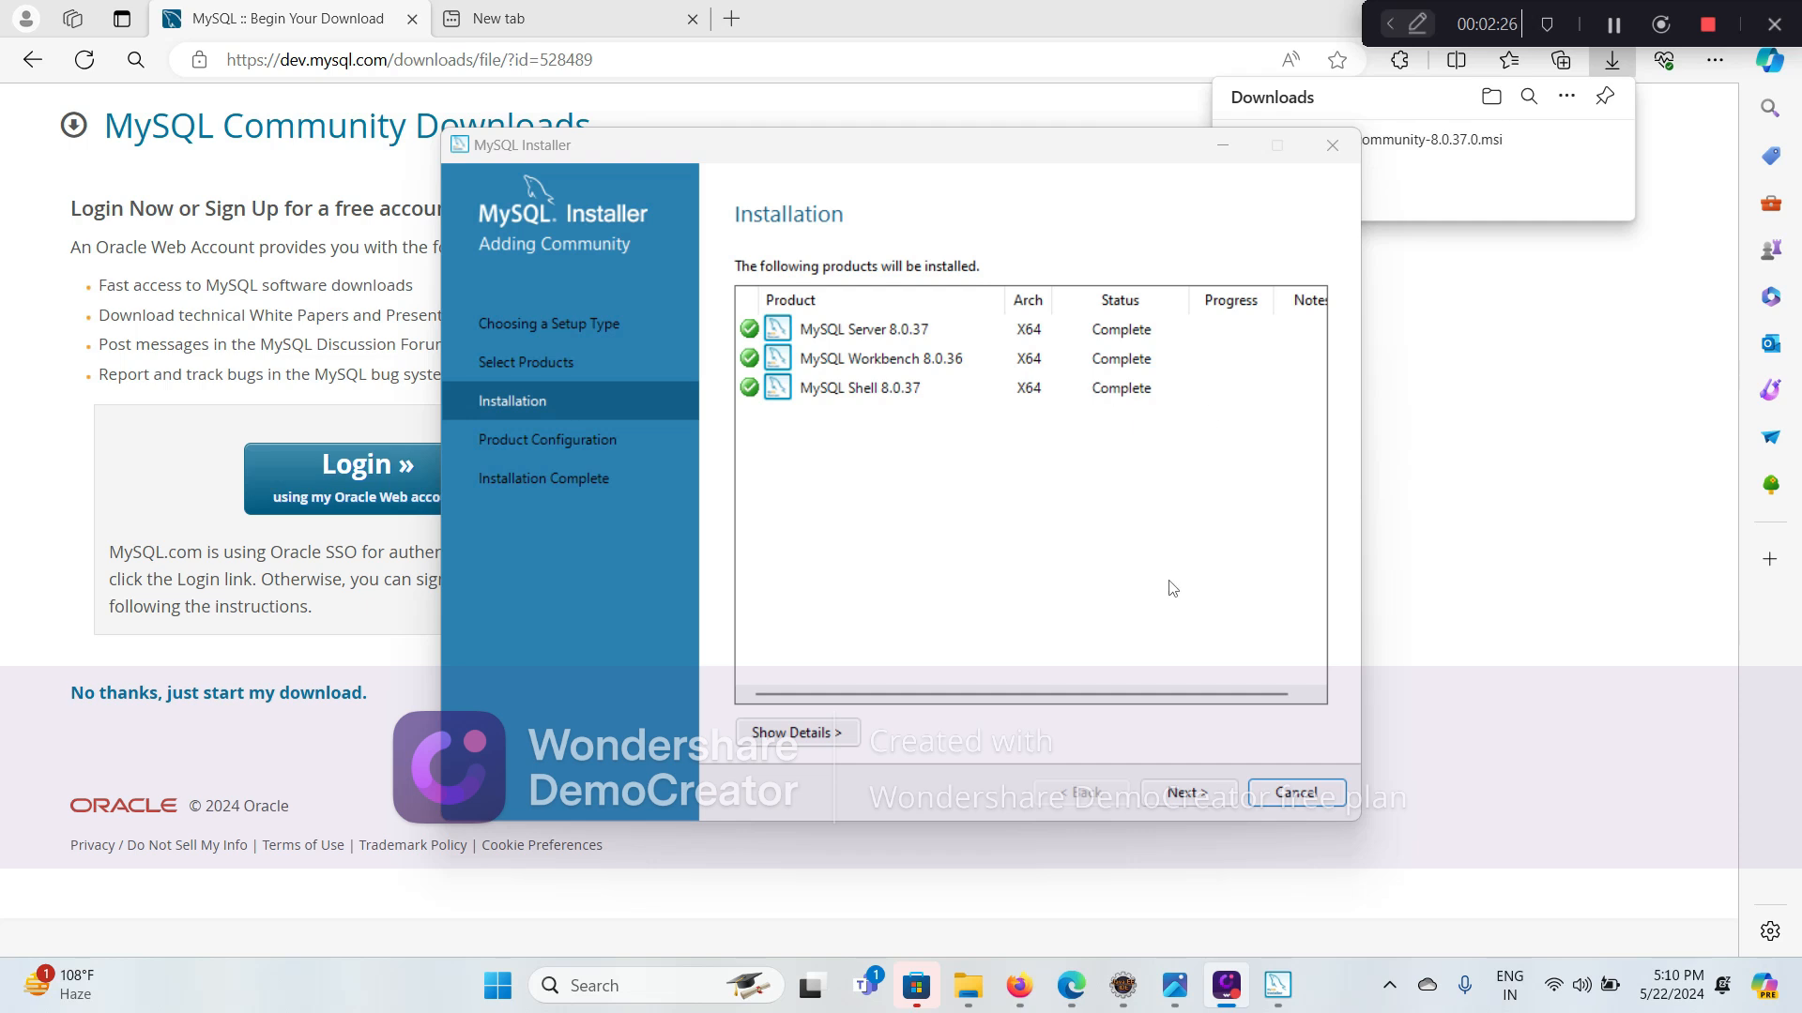
left_click(1182, 796)
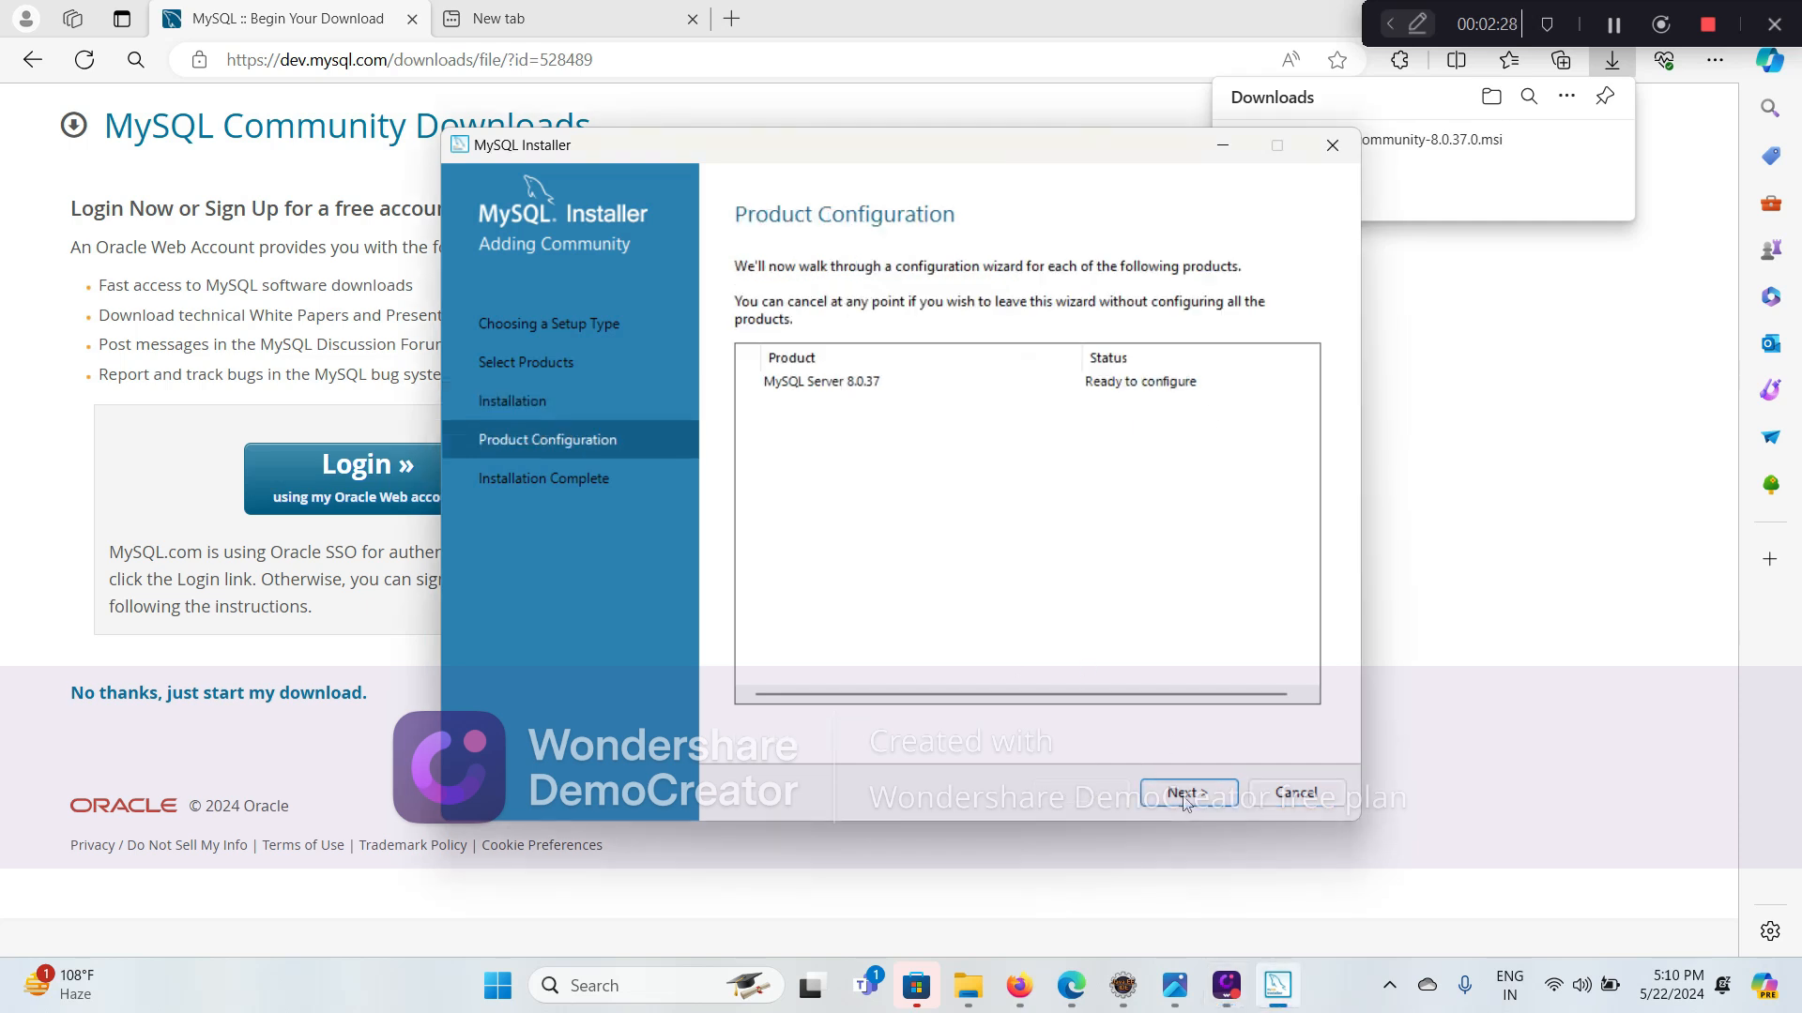
left_click(1197, 800)
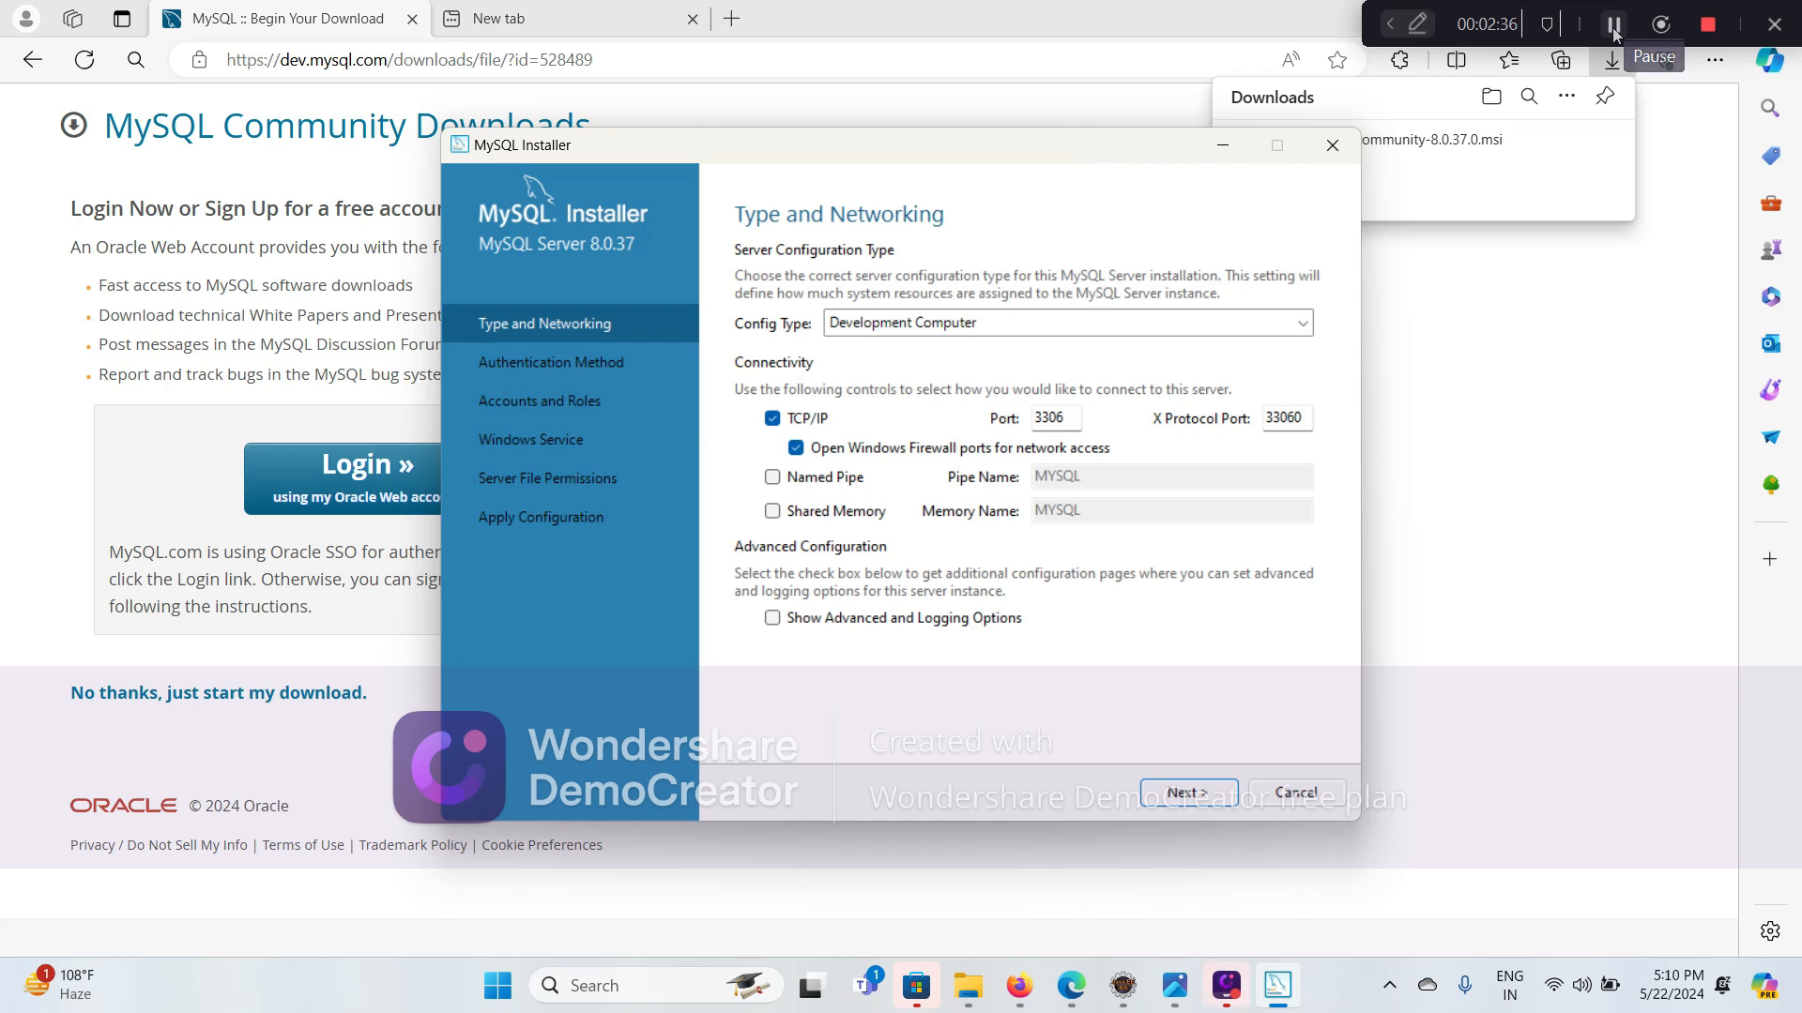
Accept the Development Computer configuration type with default connectivity settings and keep strong password encryption for authentication
mouse_move(1591, 150)
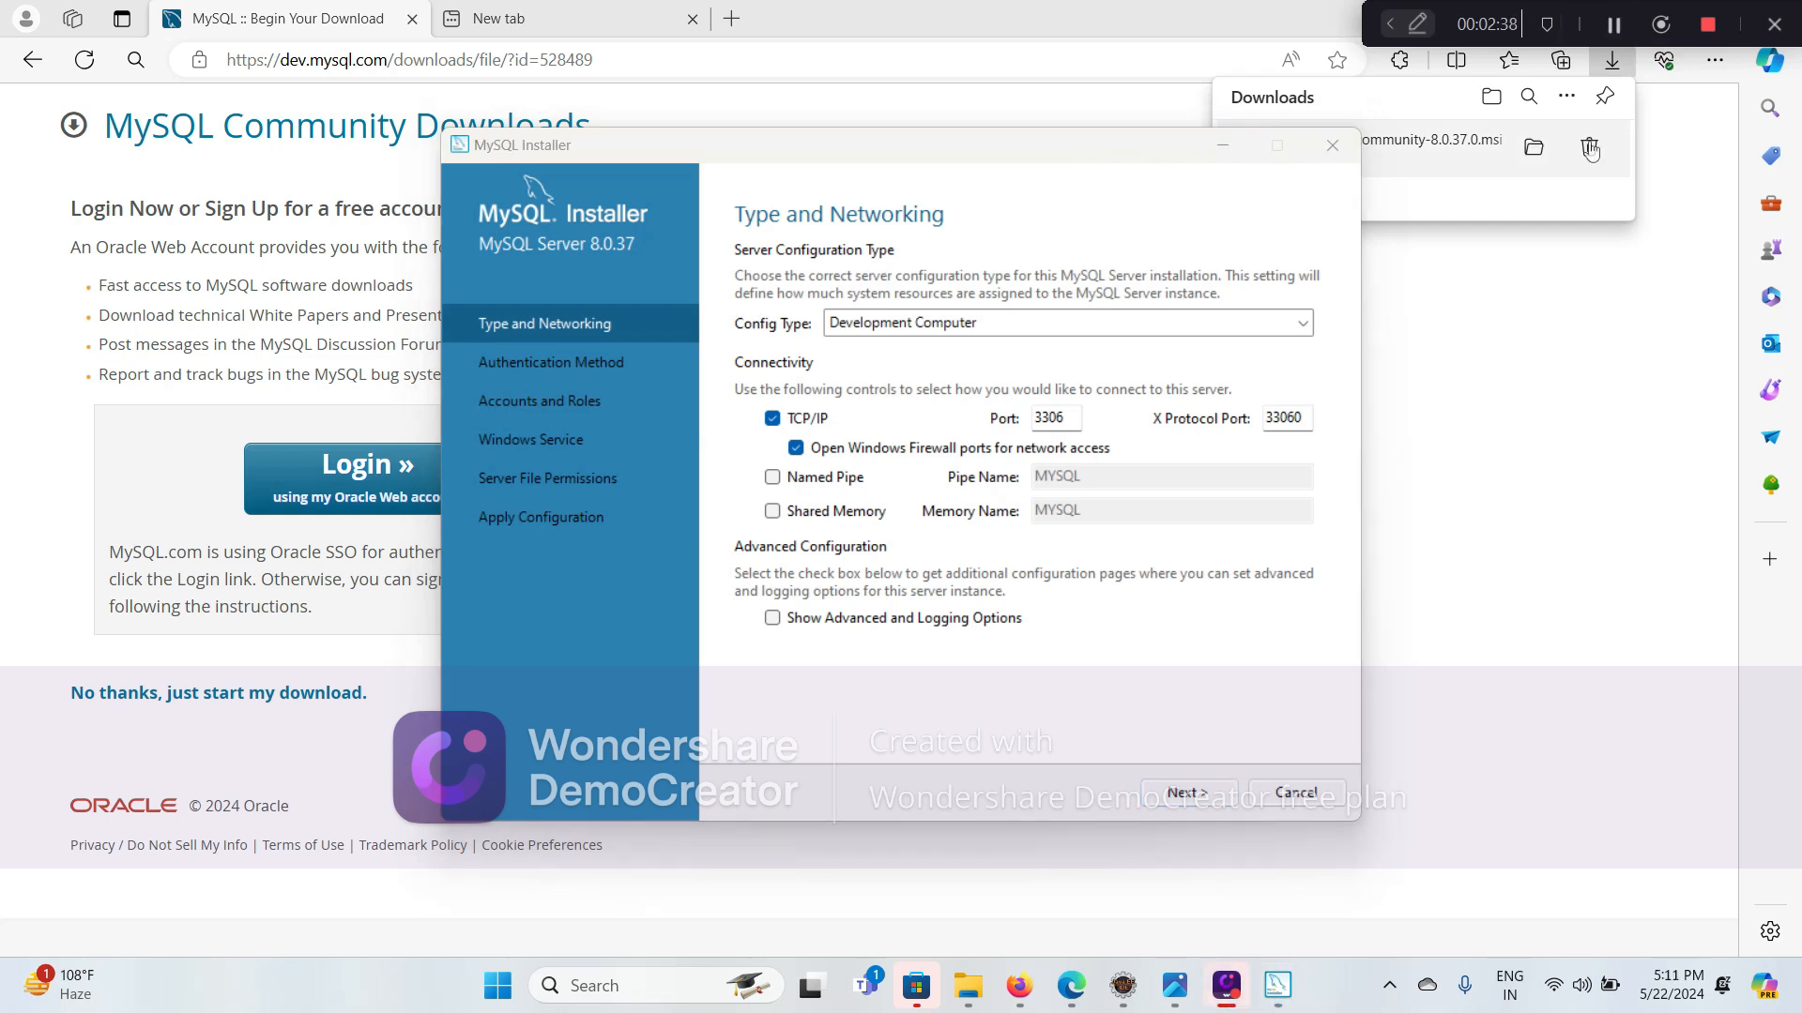
left_click(1304, 325)
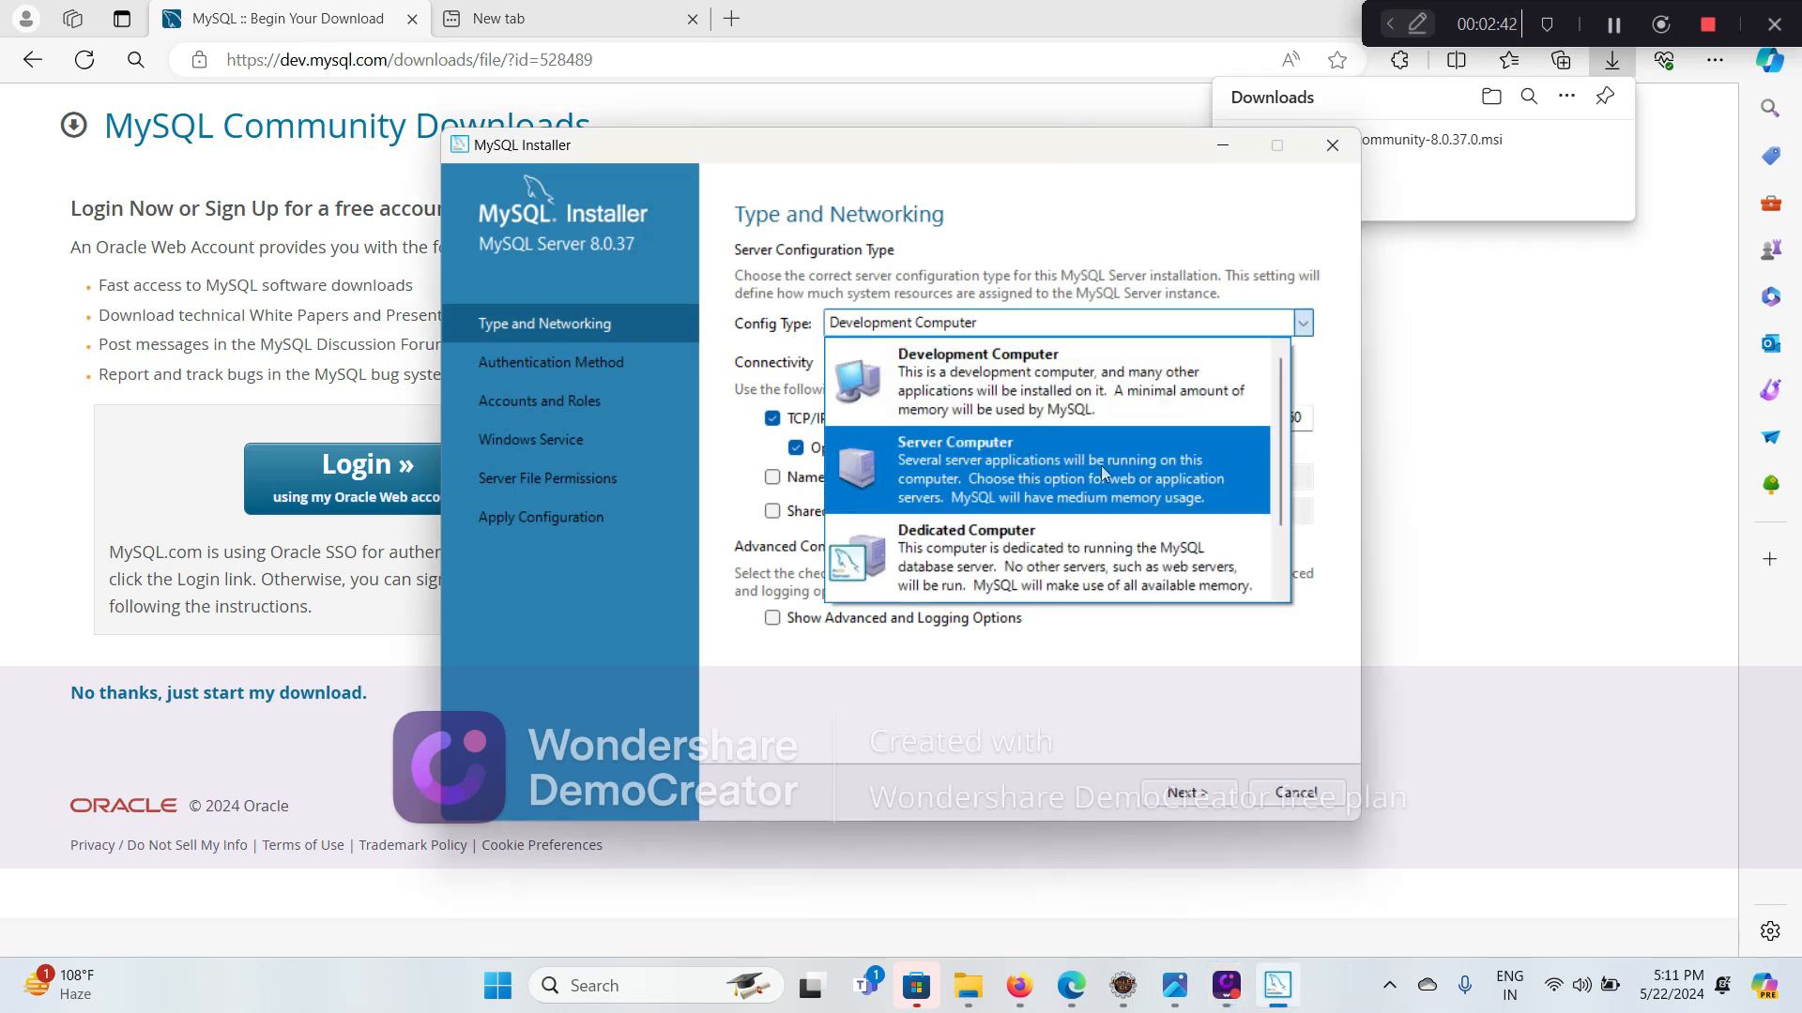
left_click(1347, 378)
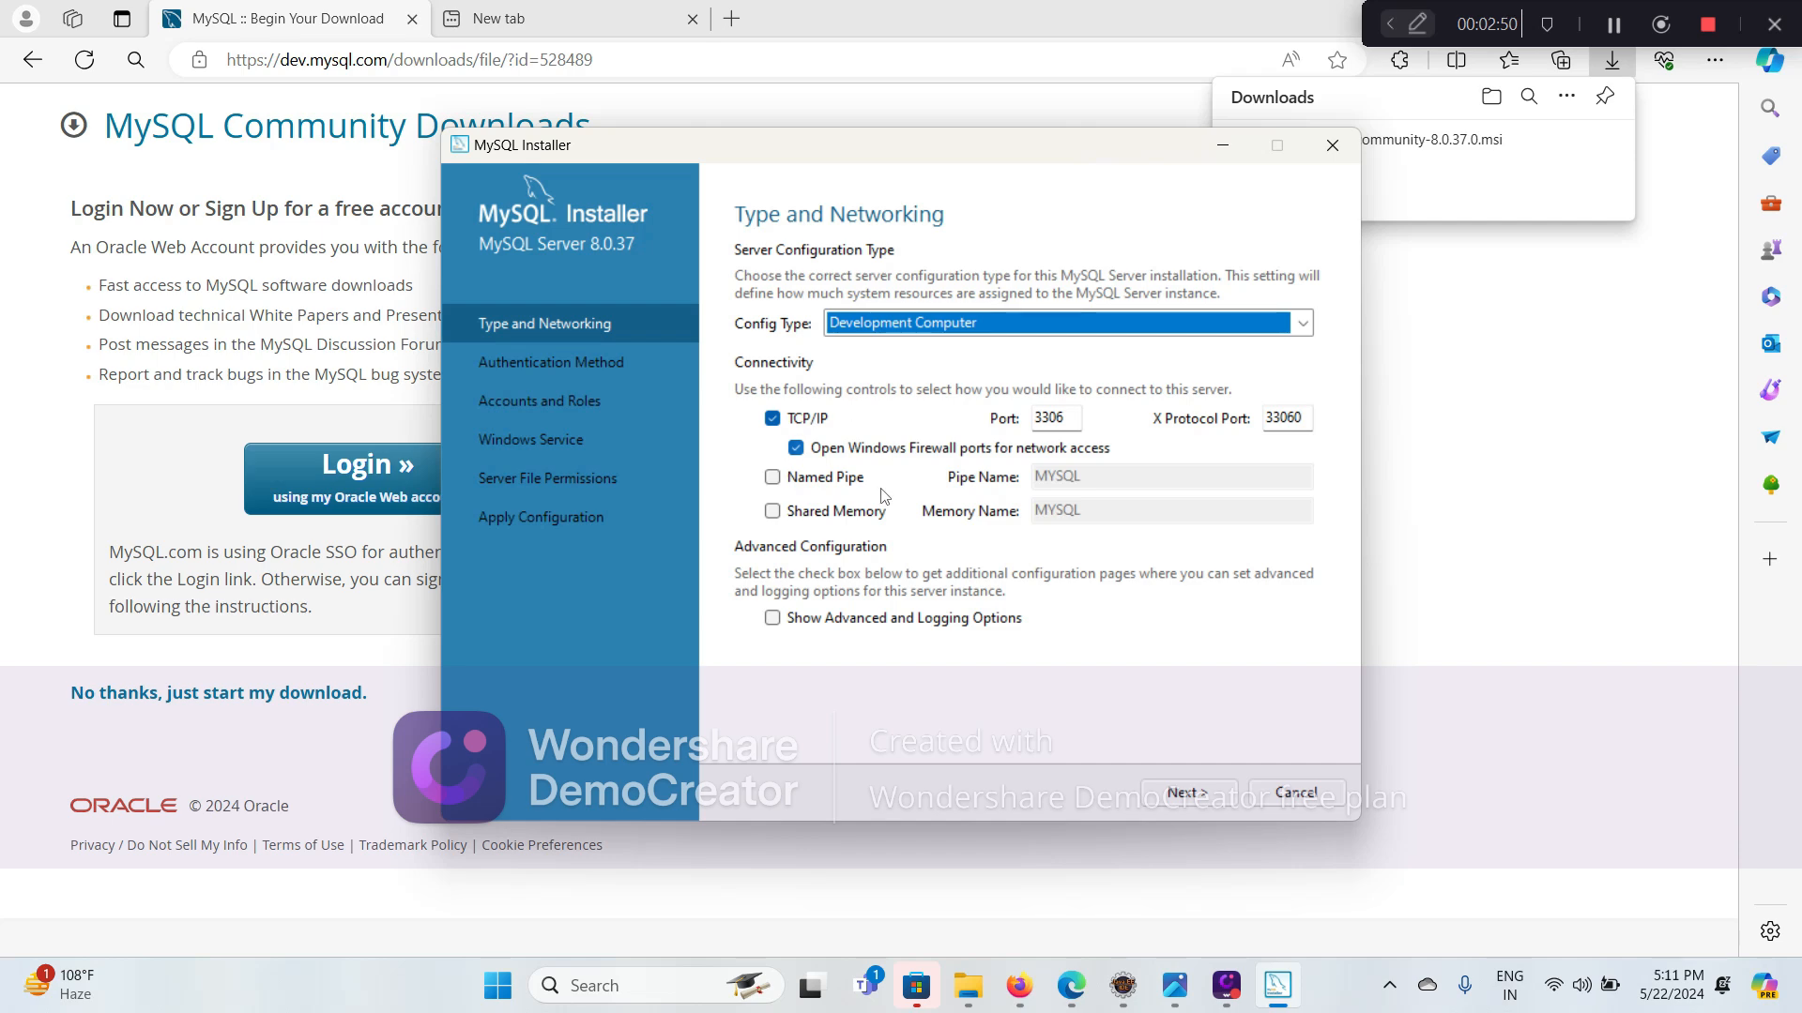
left_click(1186, 793)
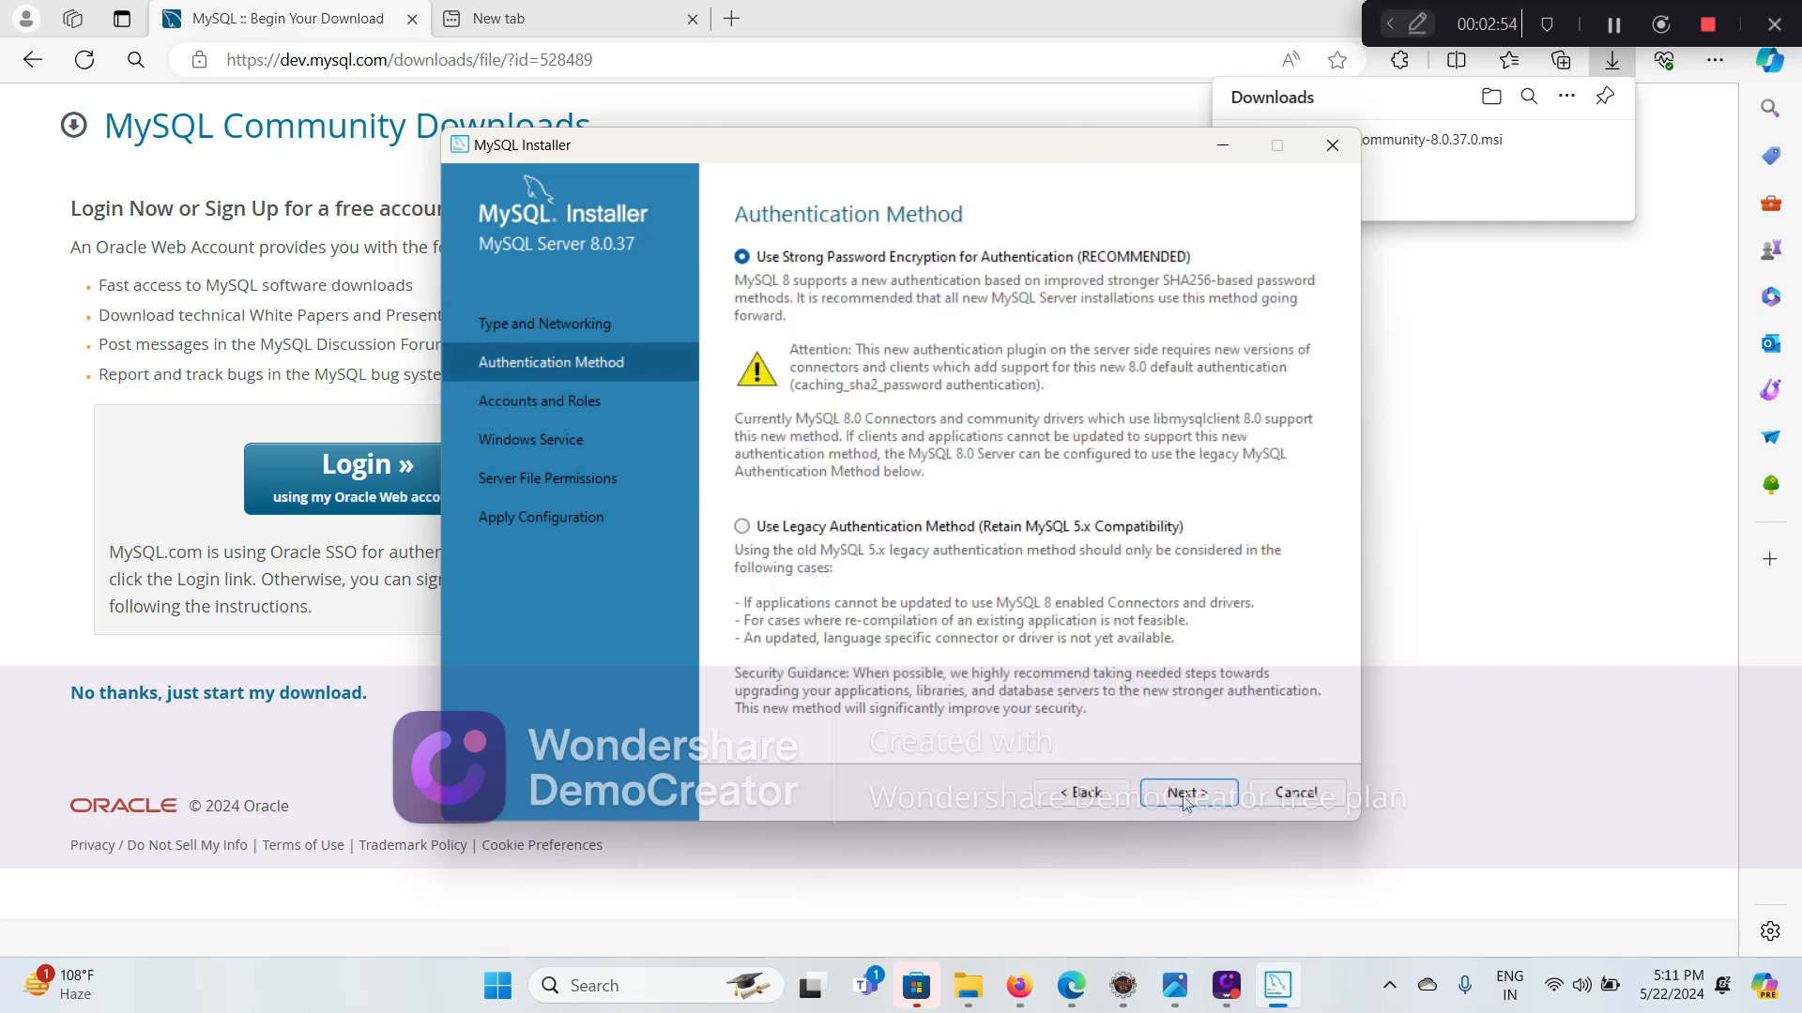
left_click(1182, 793)
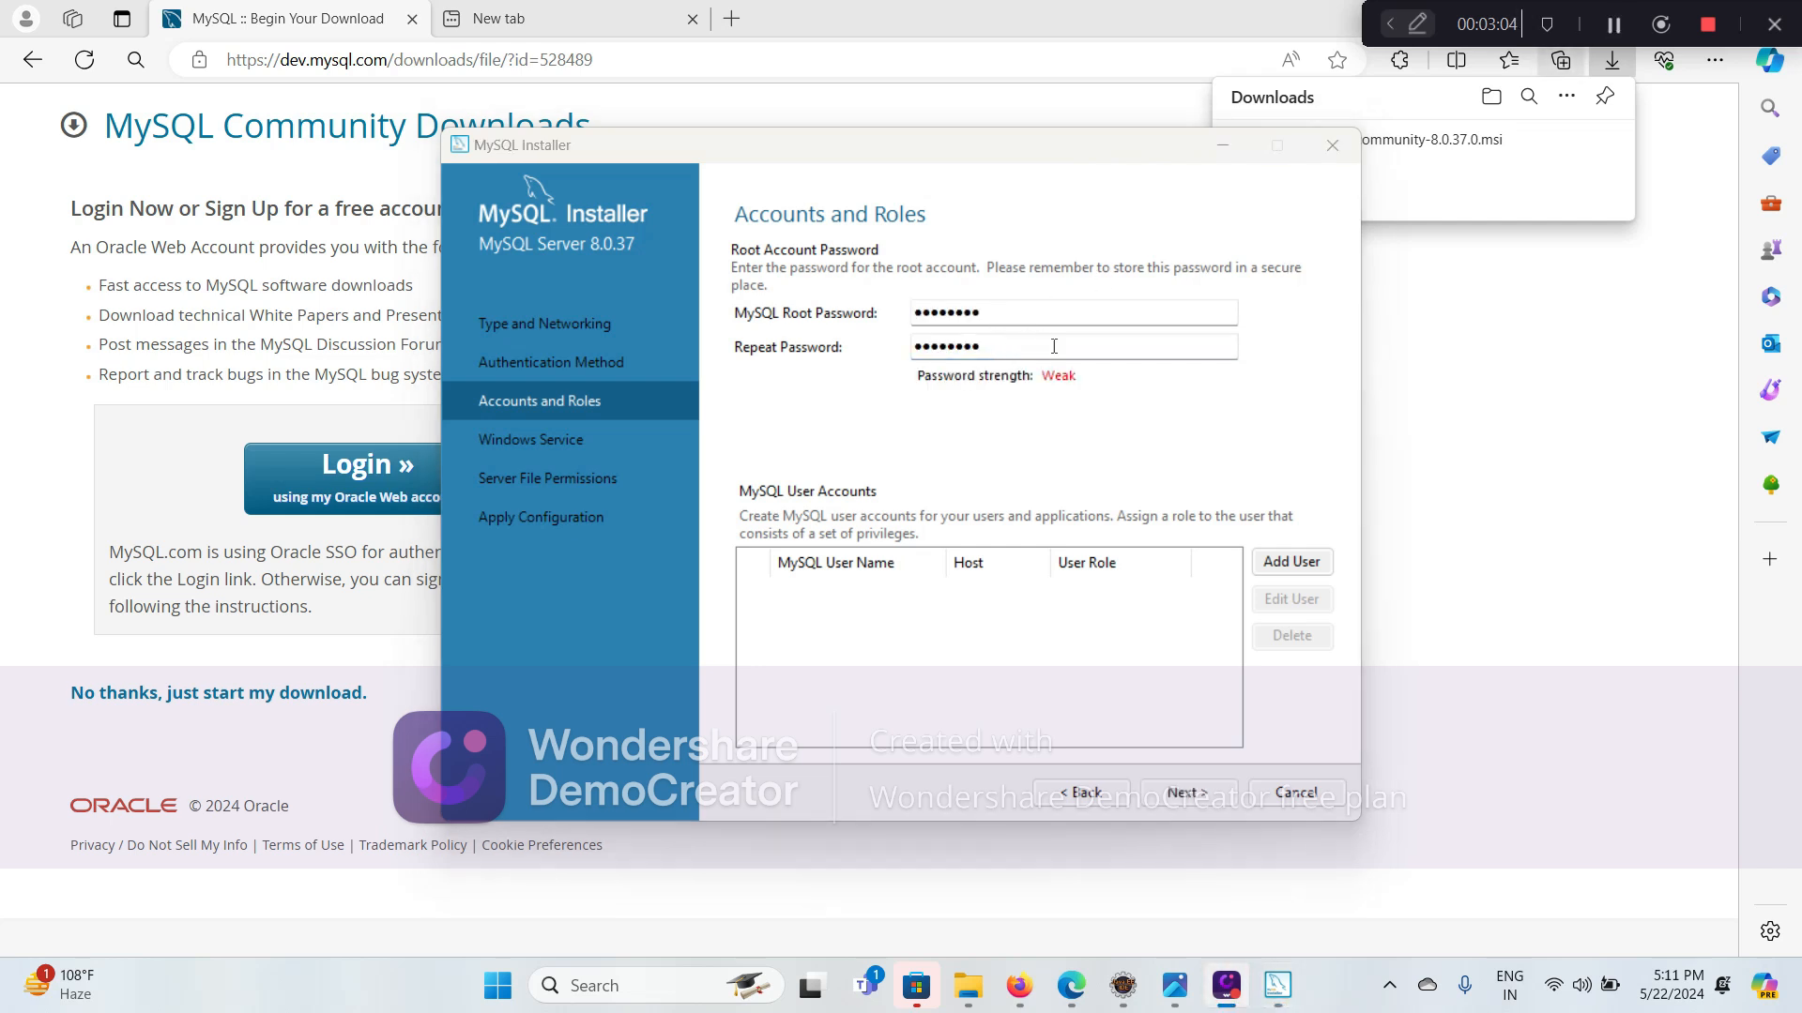
Replace the MySQL root password for the server's root account with a stronger one
left_click(1002, 314)
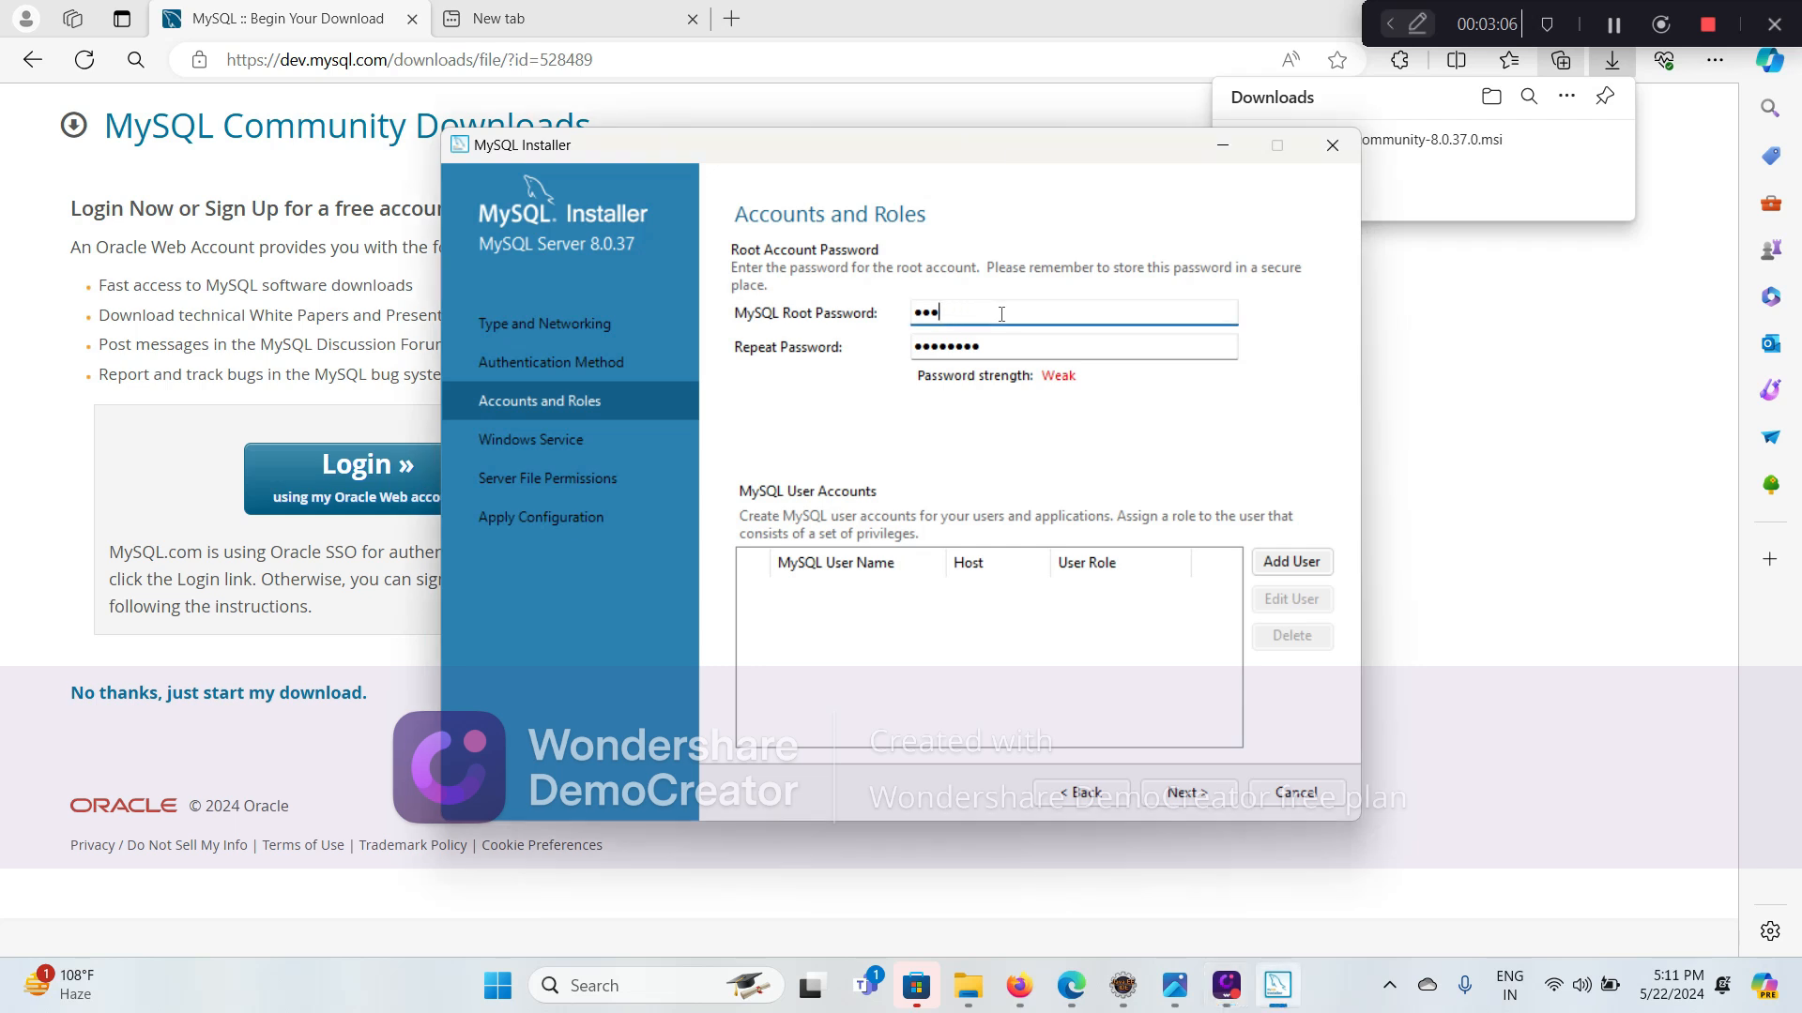
key("BackSpace")
key("BackSpace")
key("BackSpace")
key("Caps_Lock")
type("•")
key("Caps_Lock")
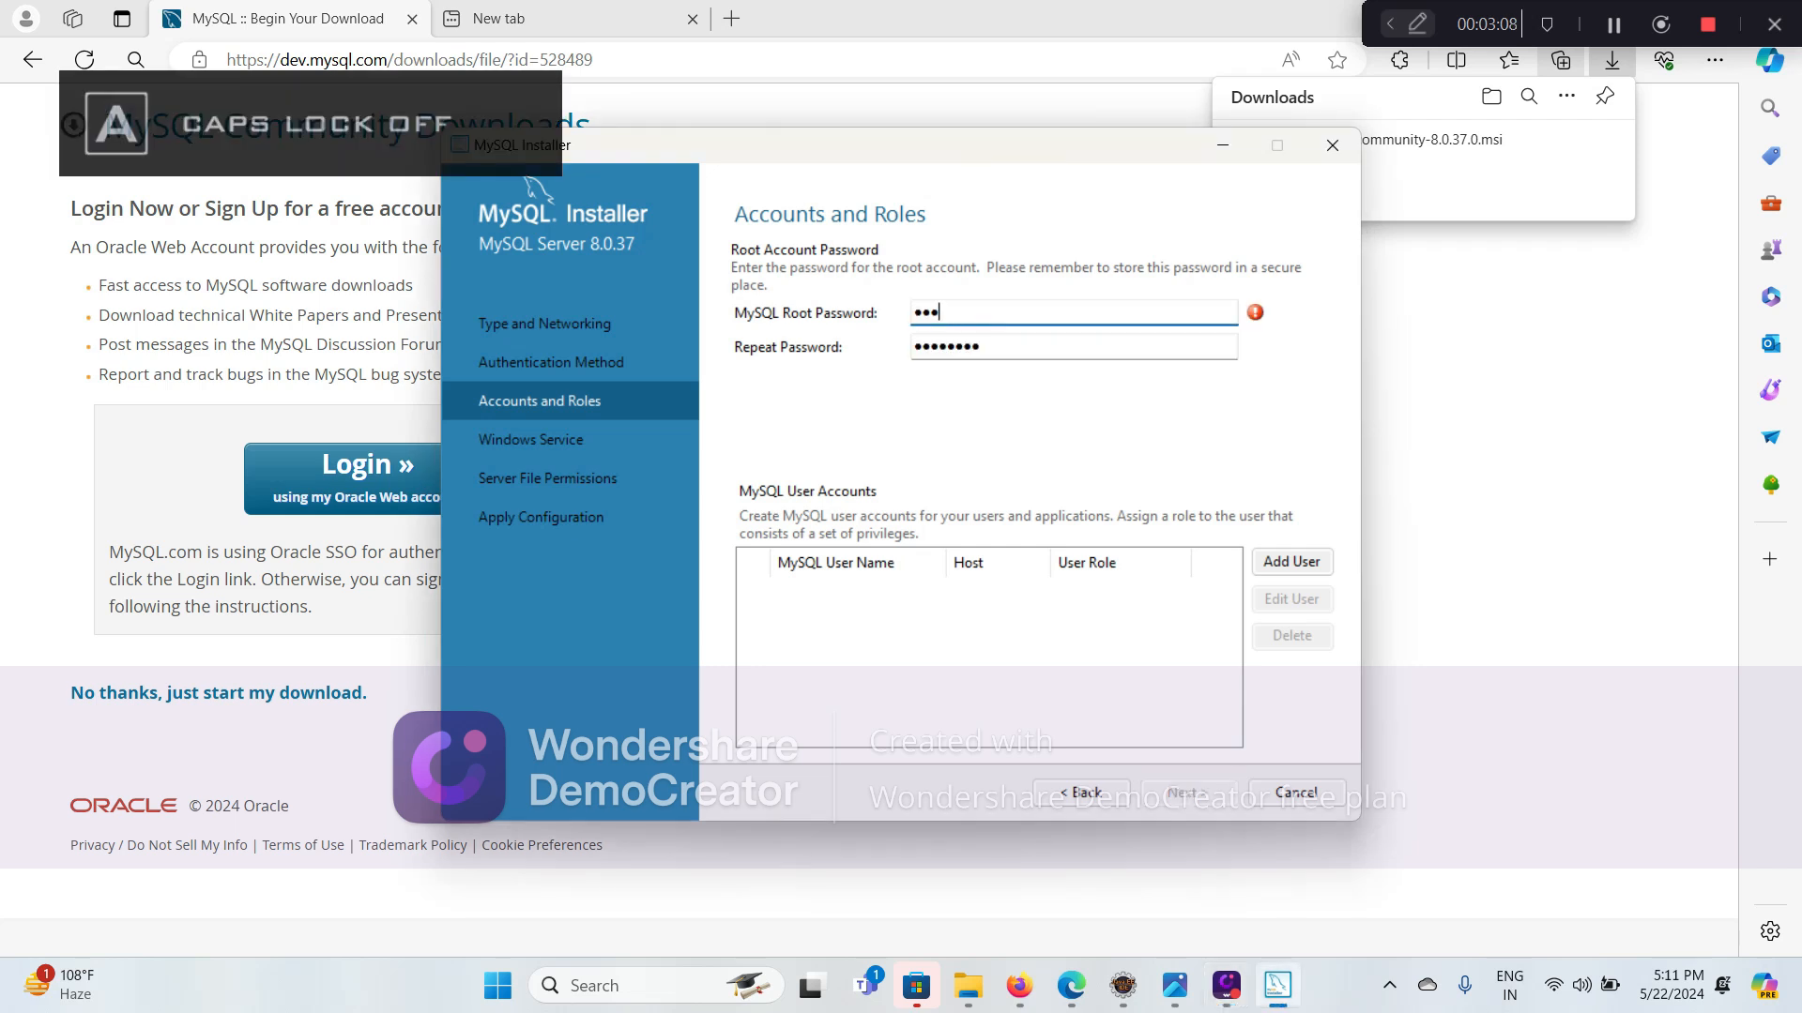
type("••••••")
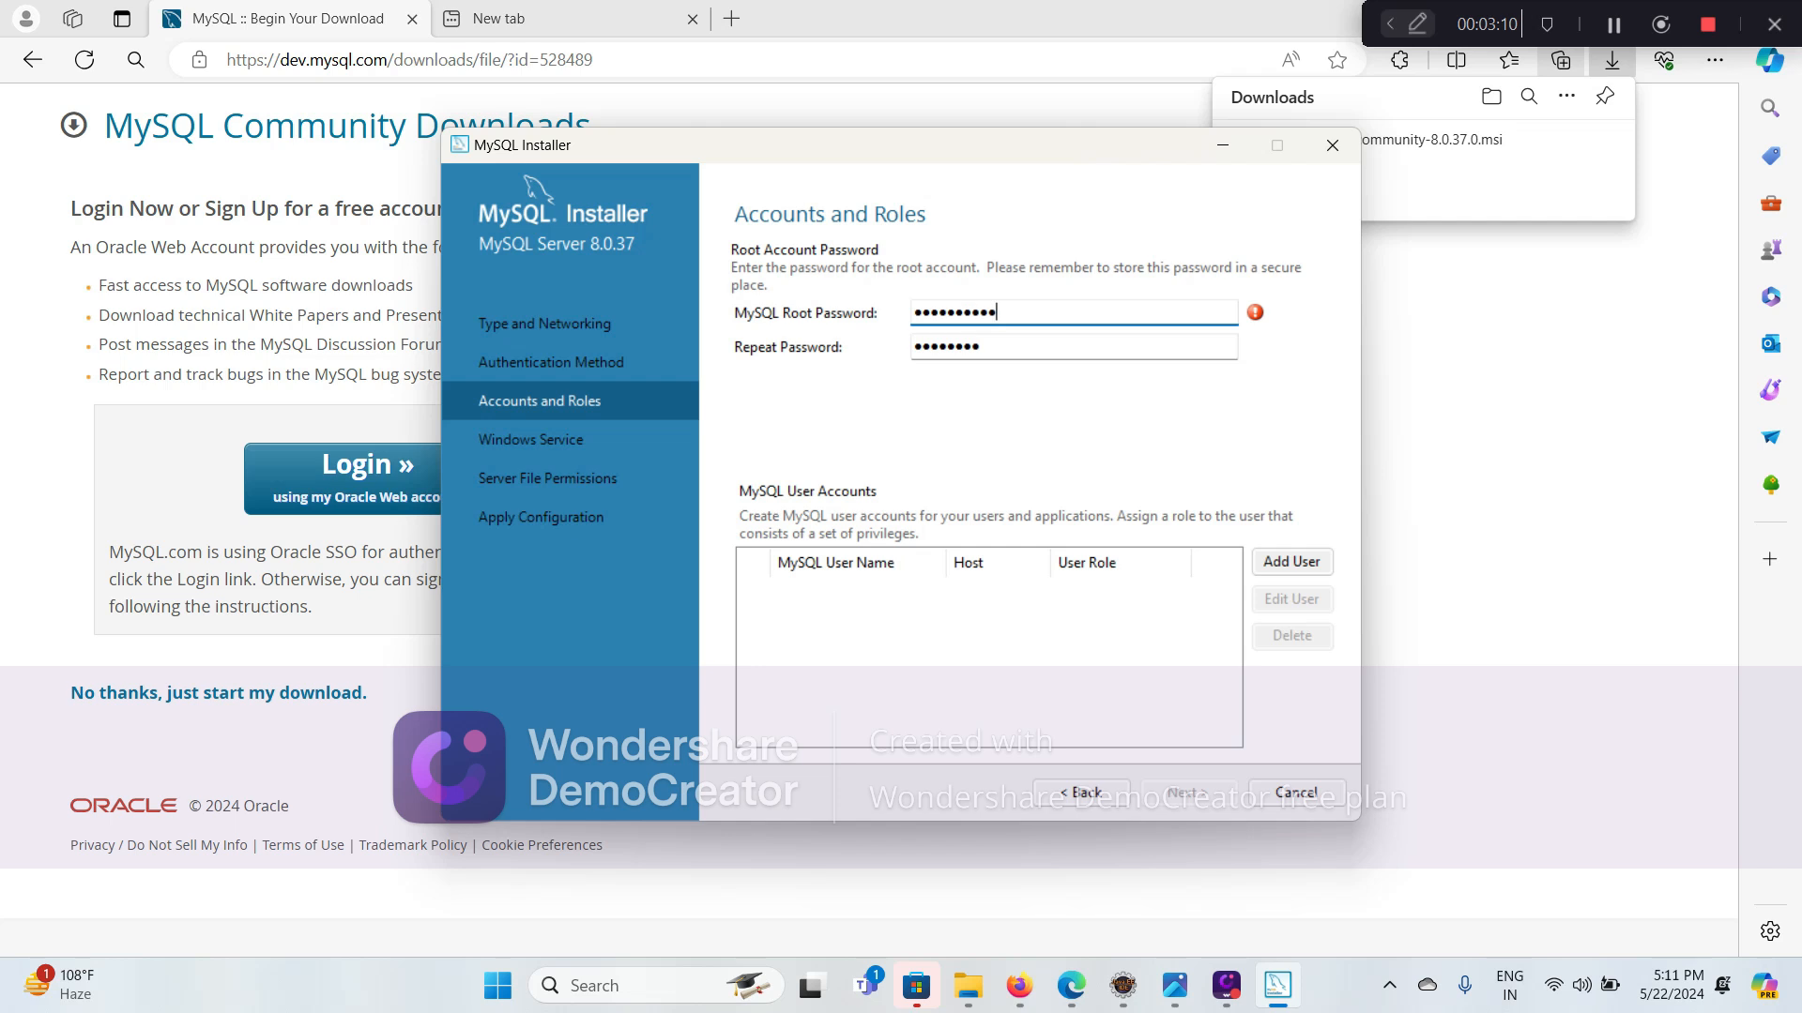
Re-enter the new root password in the repeat field and accept the accounts and roles settings
left_click(967, 346)
key("BackSpace")
key("BackSpace")
key("Caps_Lock")
type("••")
key("Caps_Lock")
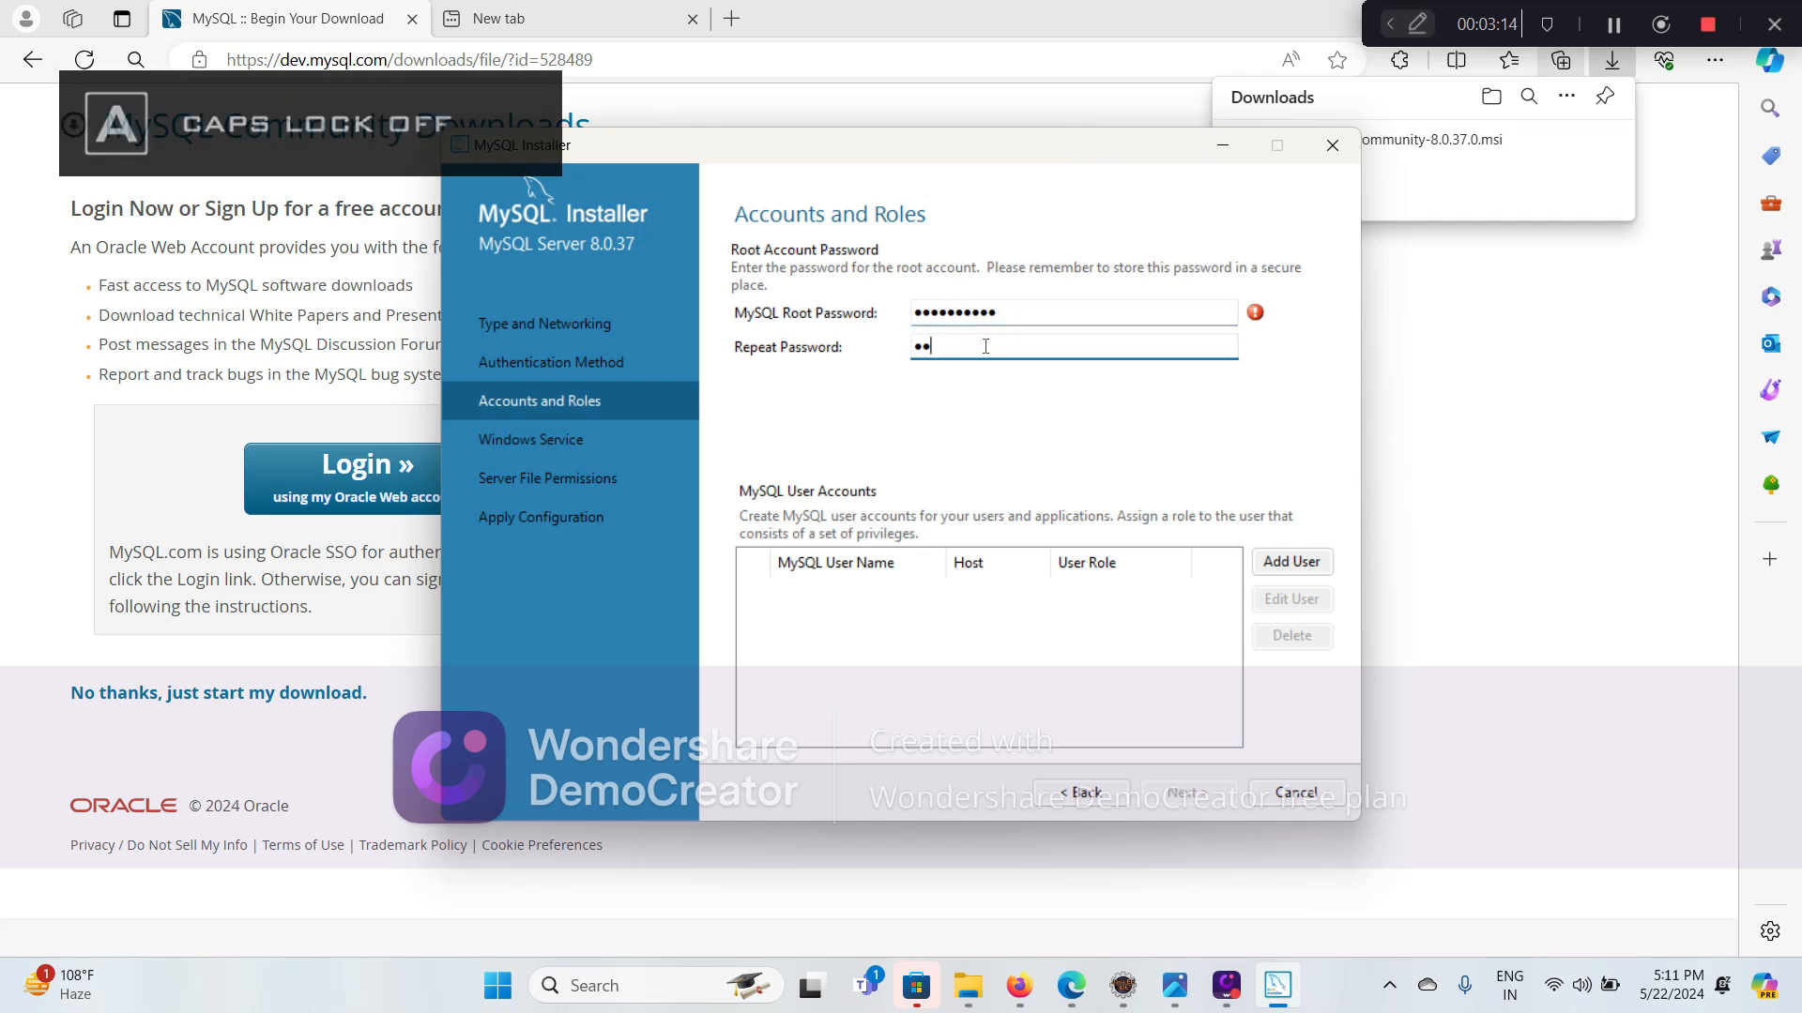
type("•••••")
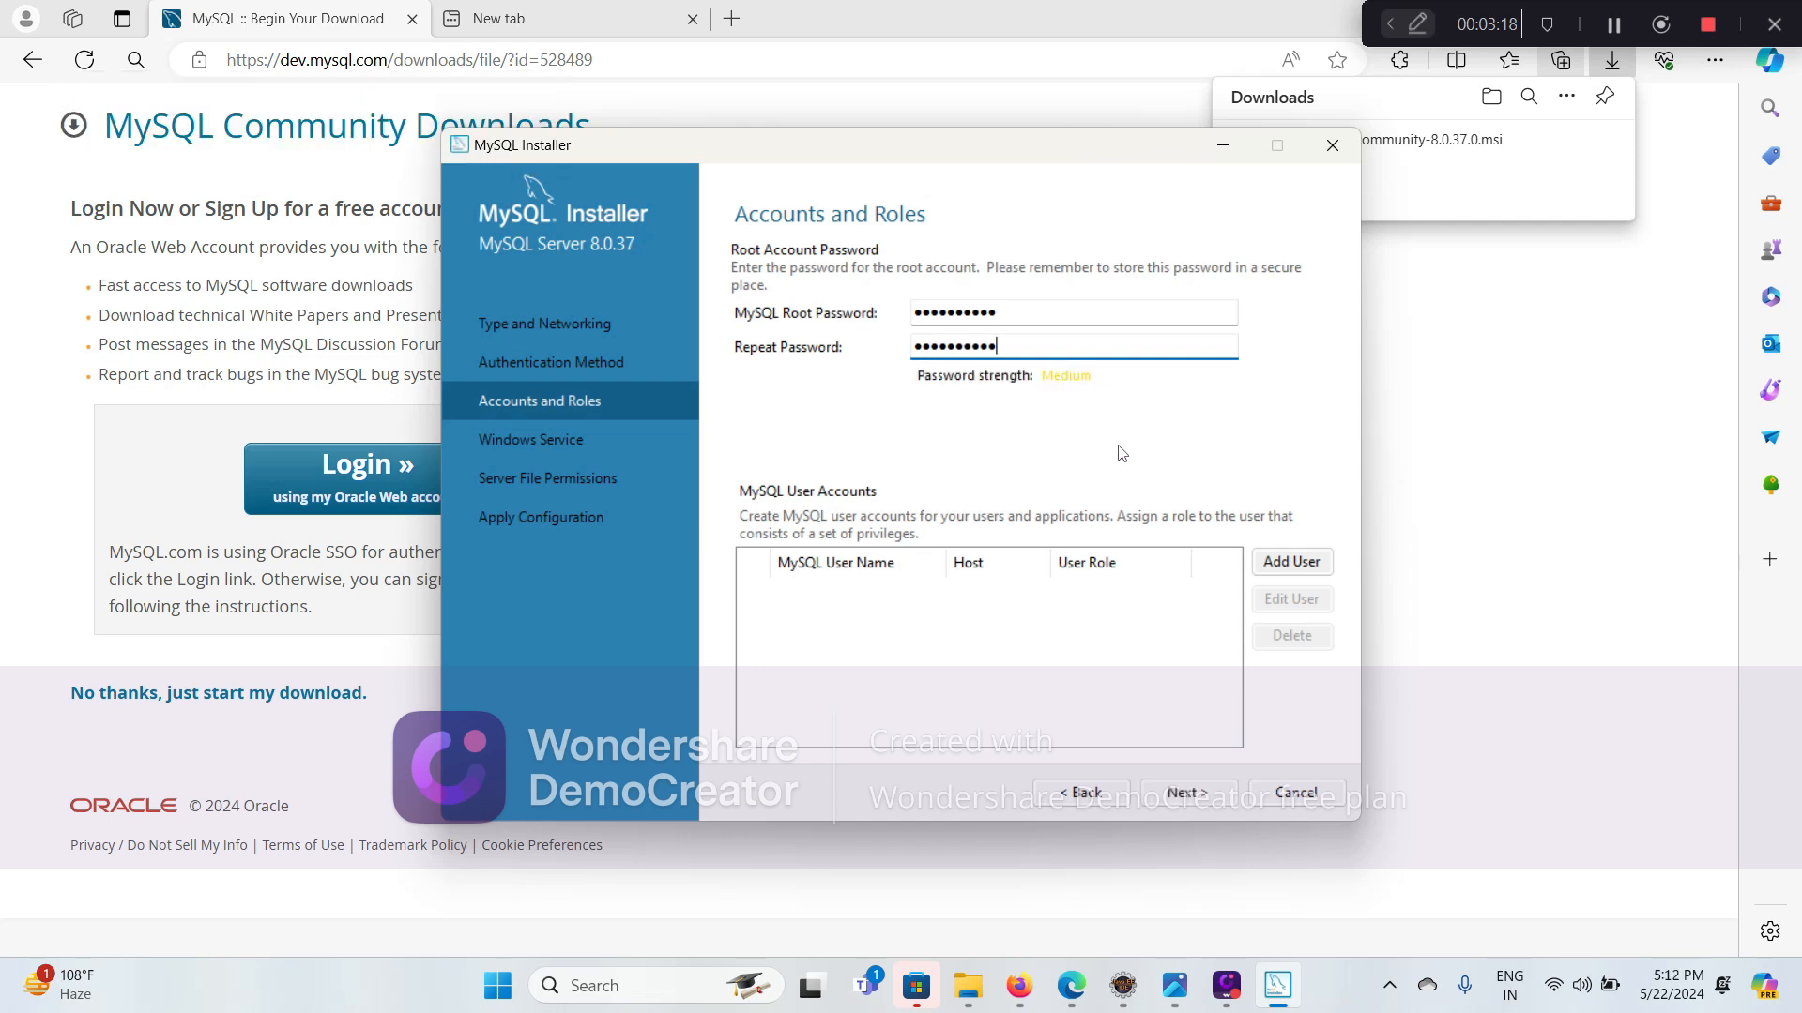
left_click(1178, 795)
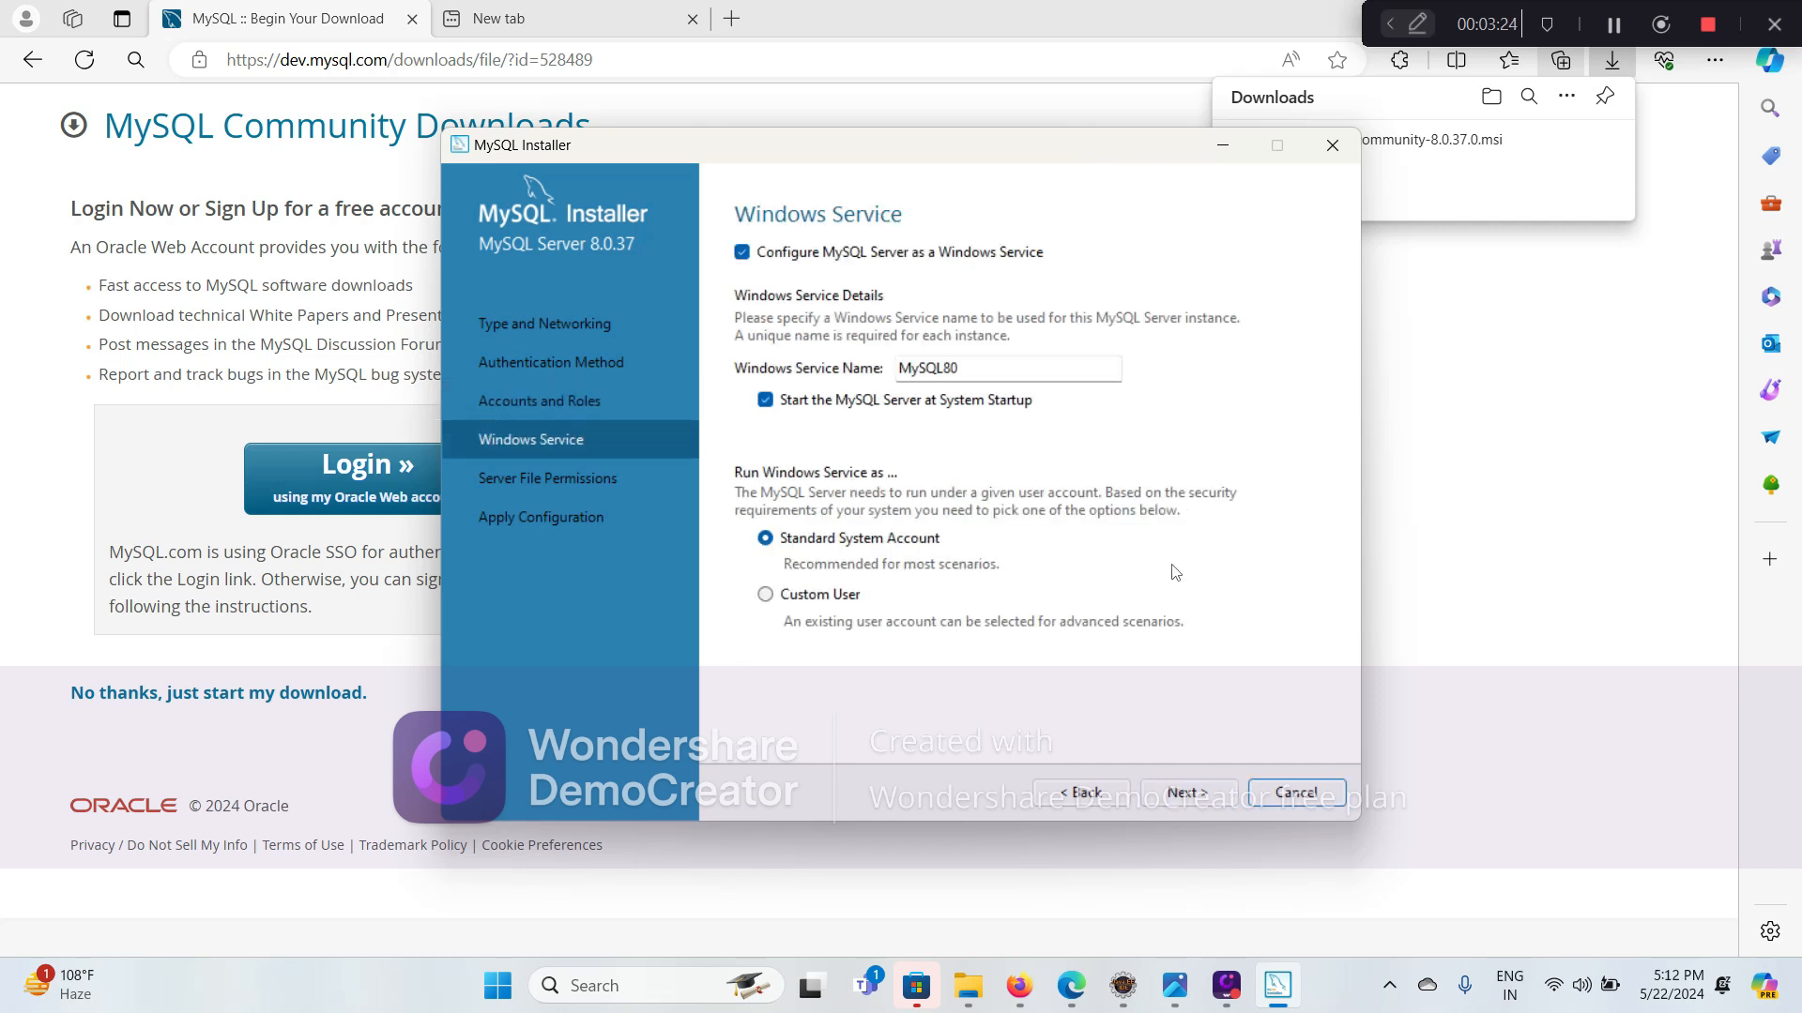
Keep the default MySQL80 Windows service and full-access server file permission settings, and execute the MySQL Server configuration
left_click(1185, 796)
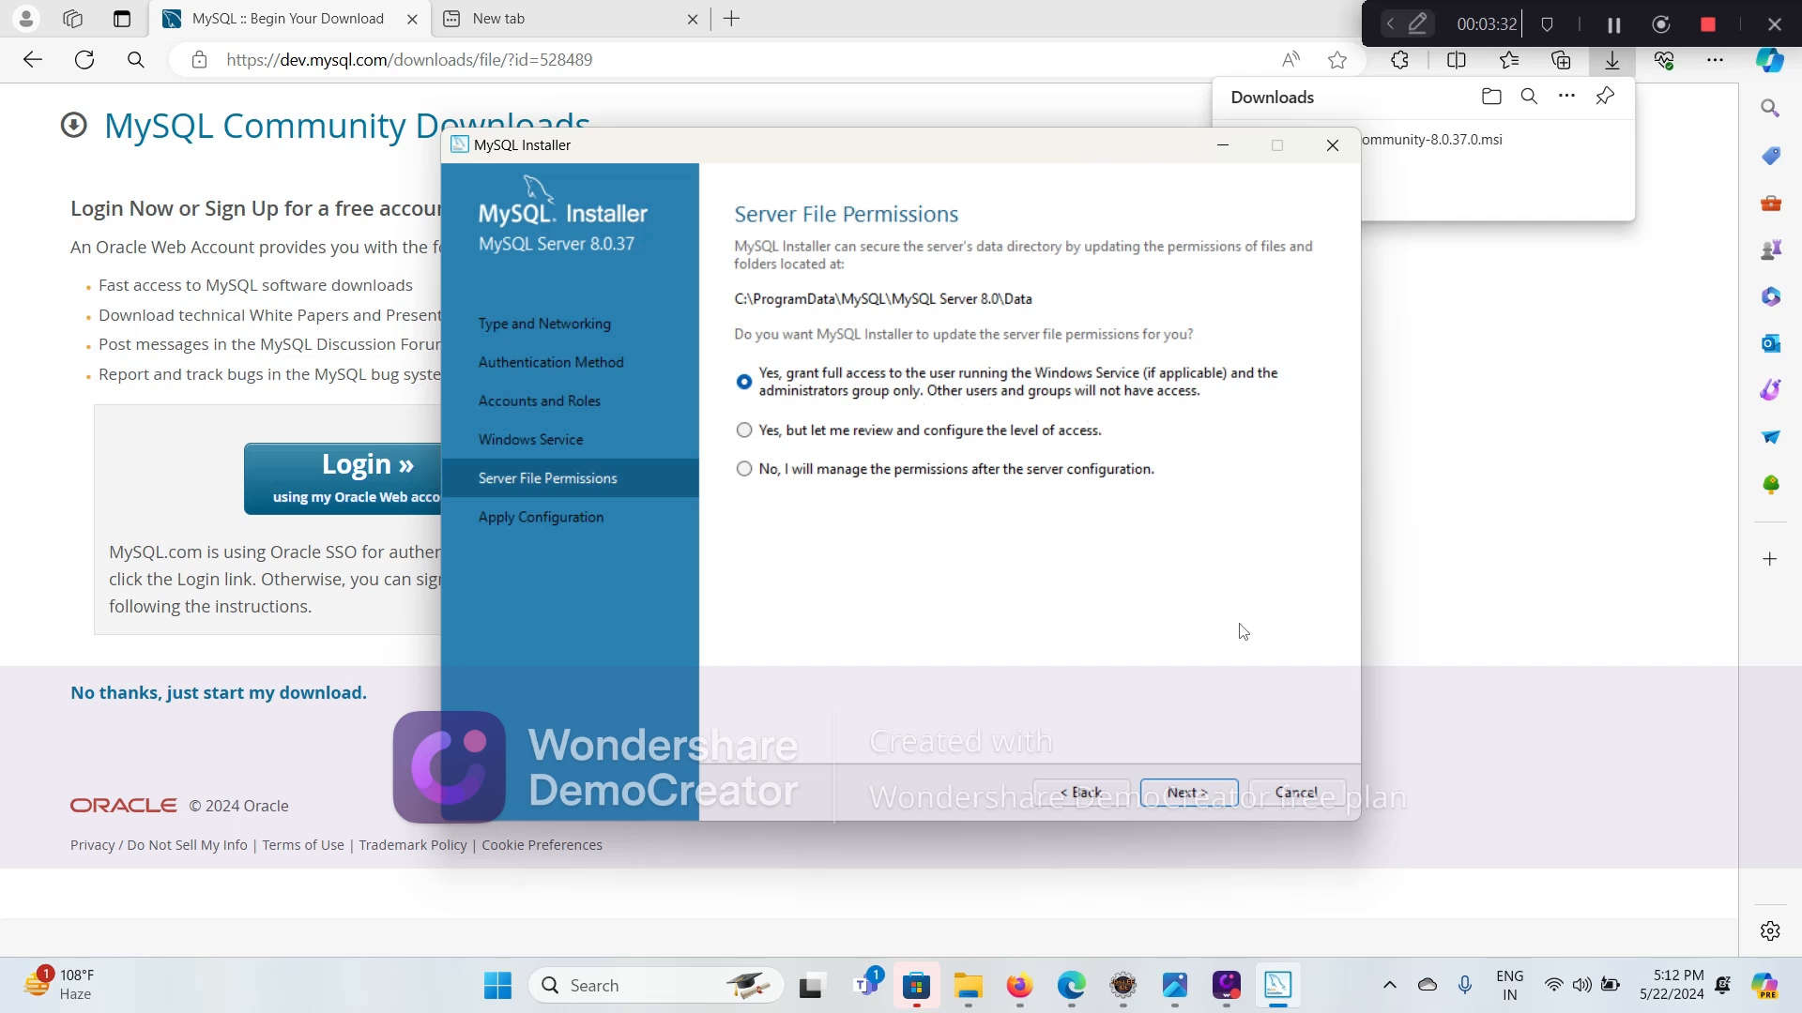
left_click(1207, 800)
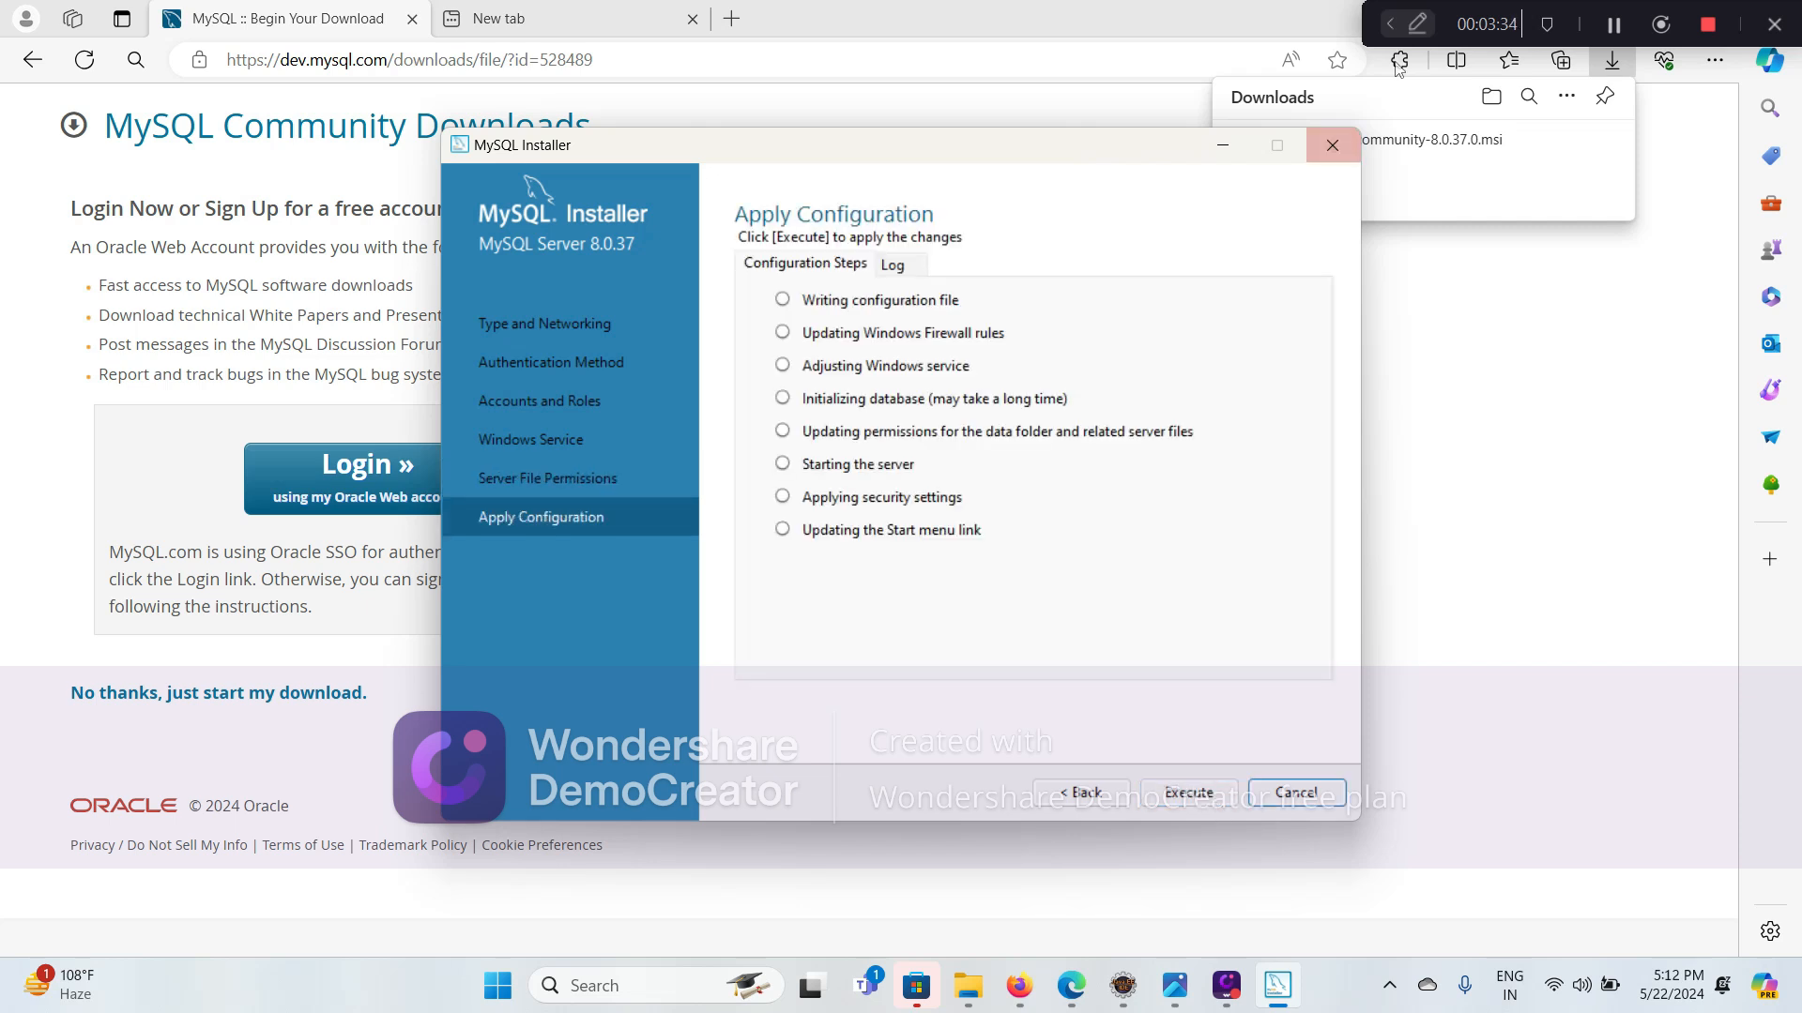
left_click(1617, 31)
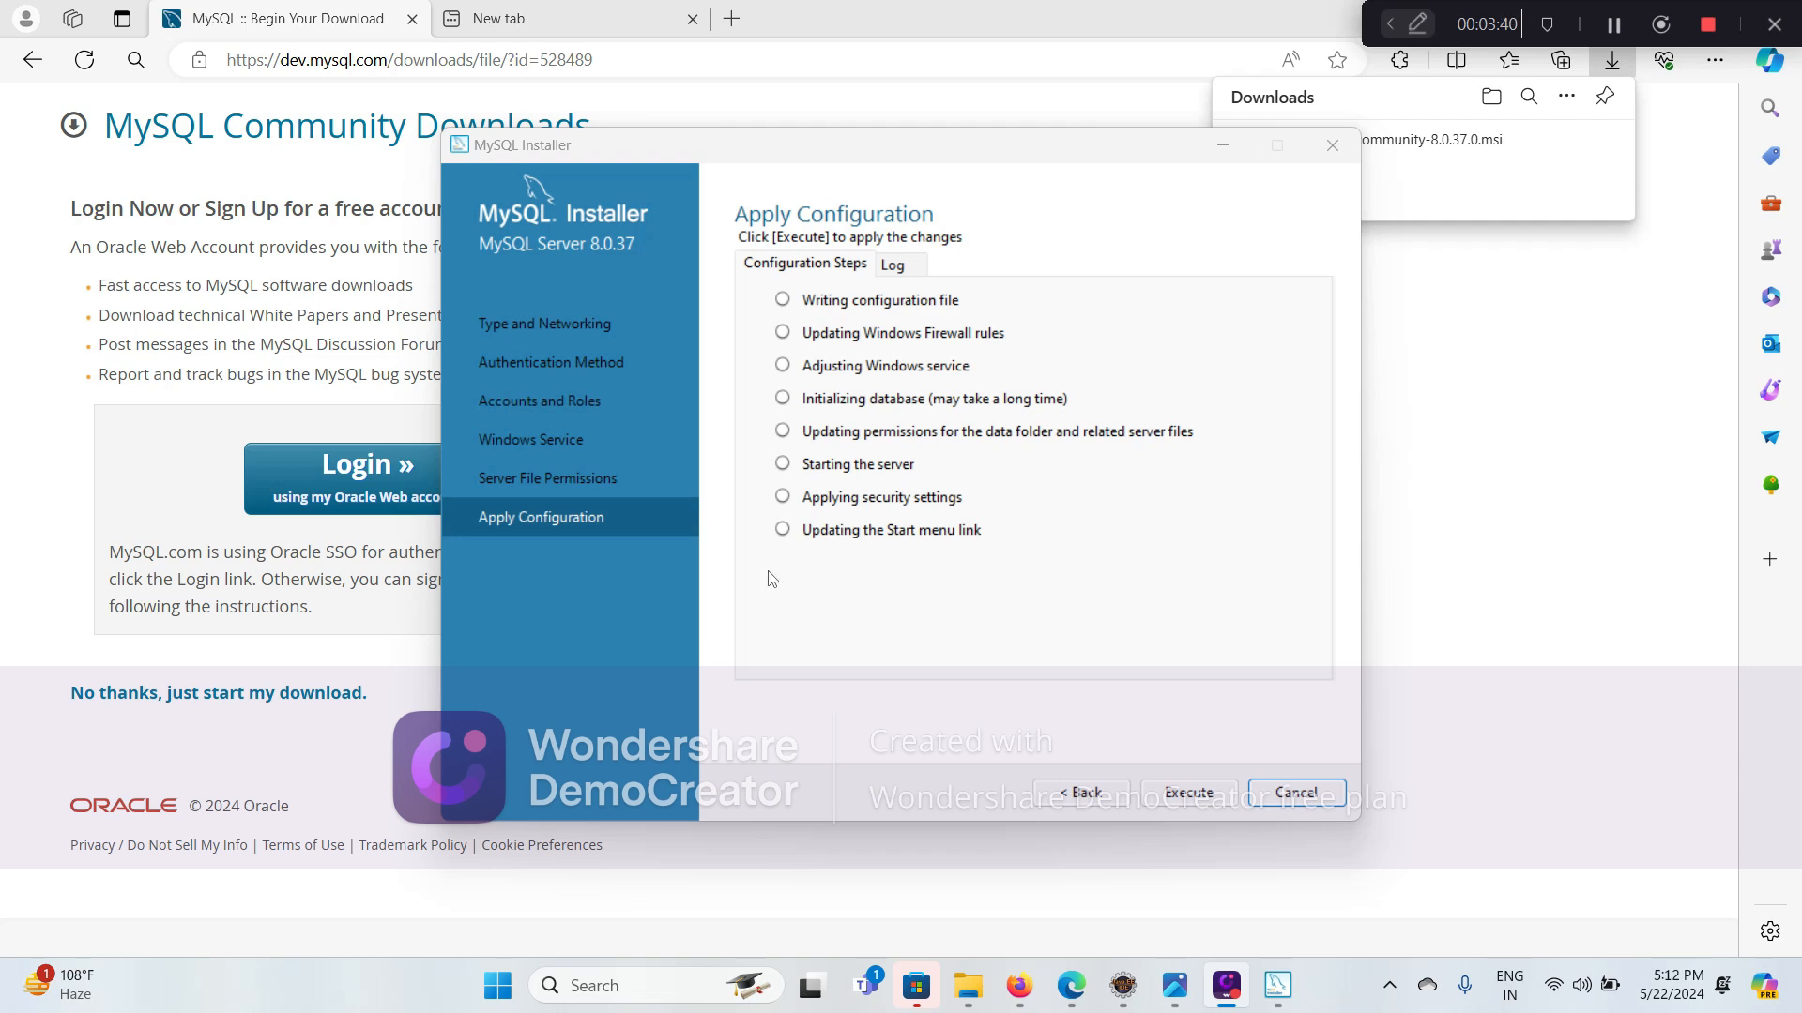
left_click(1188, 793)
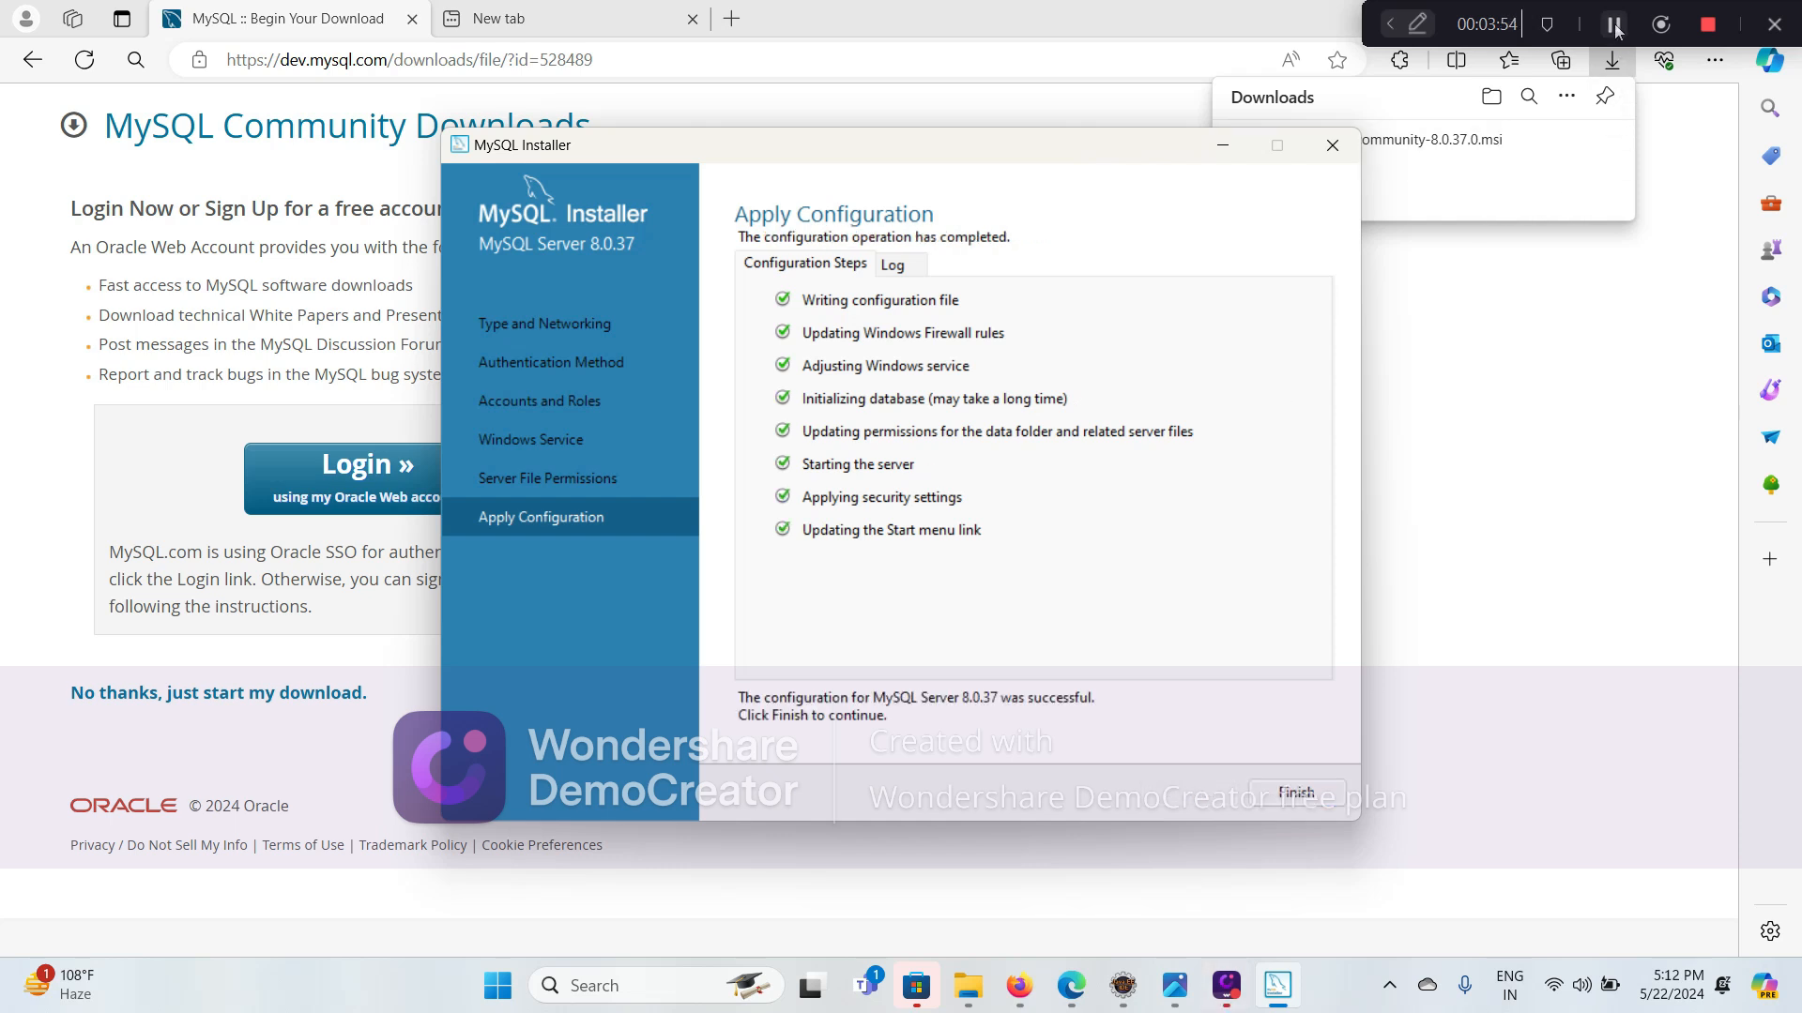
Finish the product configuration and complete the installation, with MySQL Workbench and MySQL Shell set to start after setup
left_click(1319, 795)
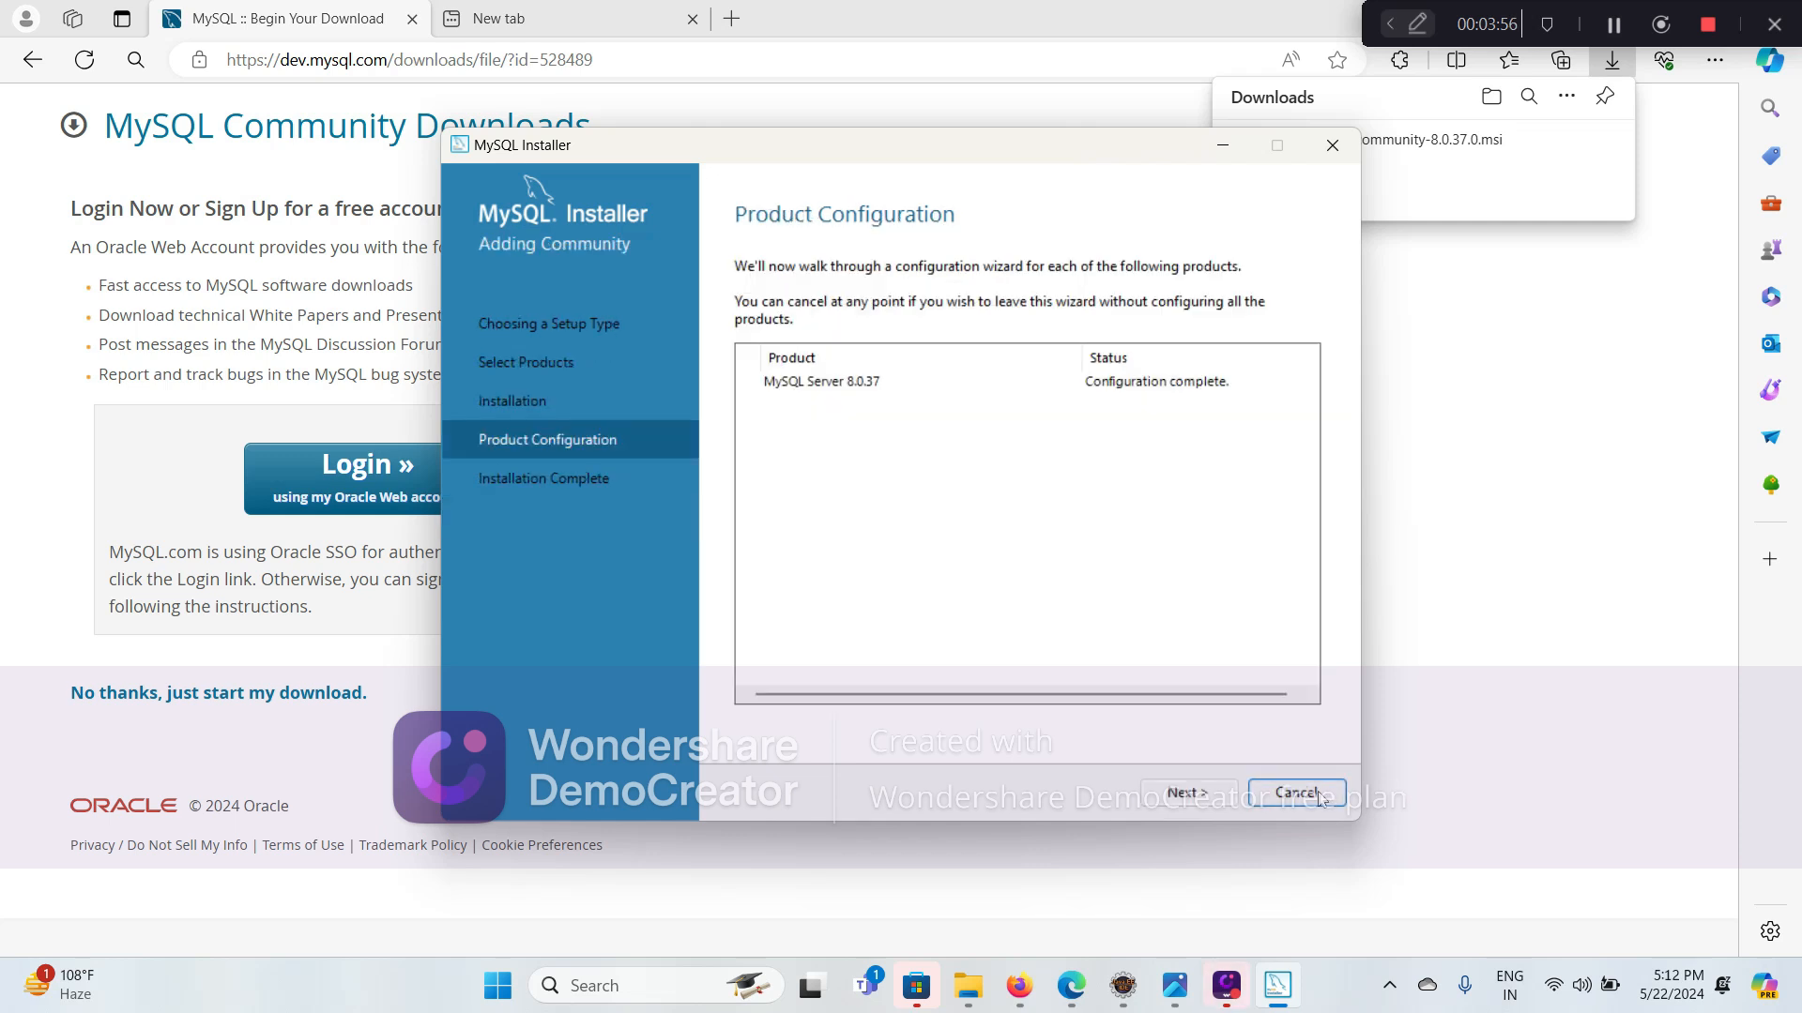
left_click(1188, 794)
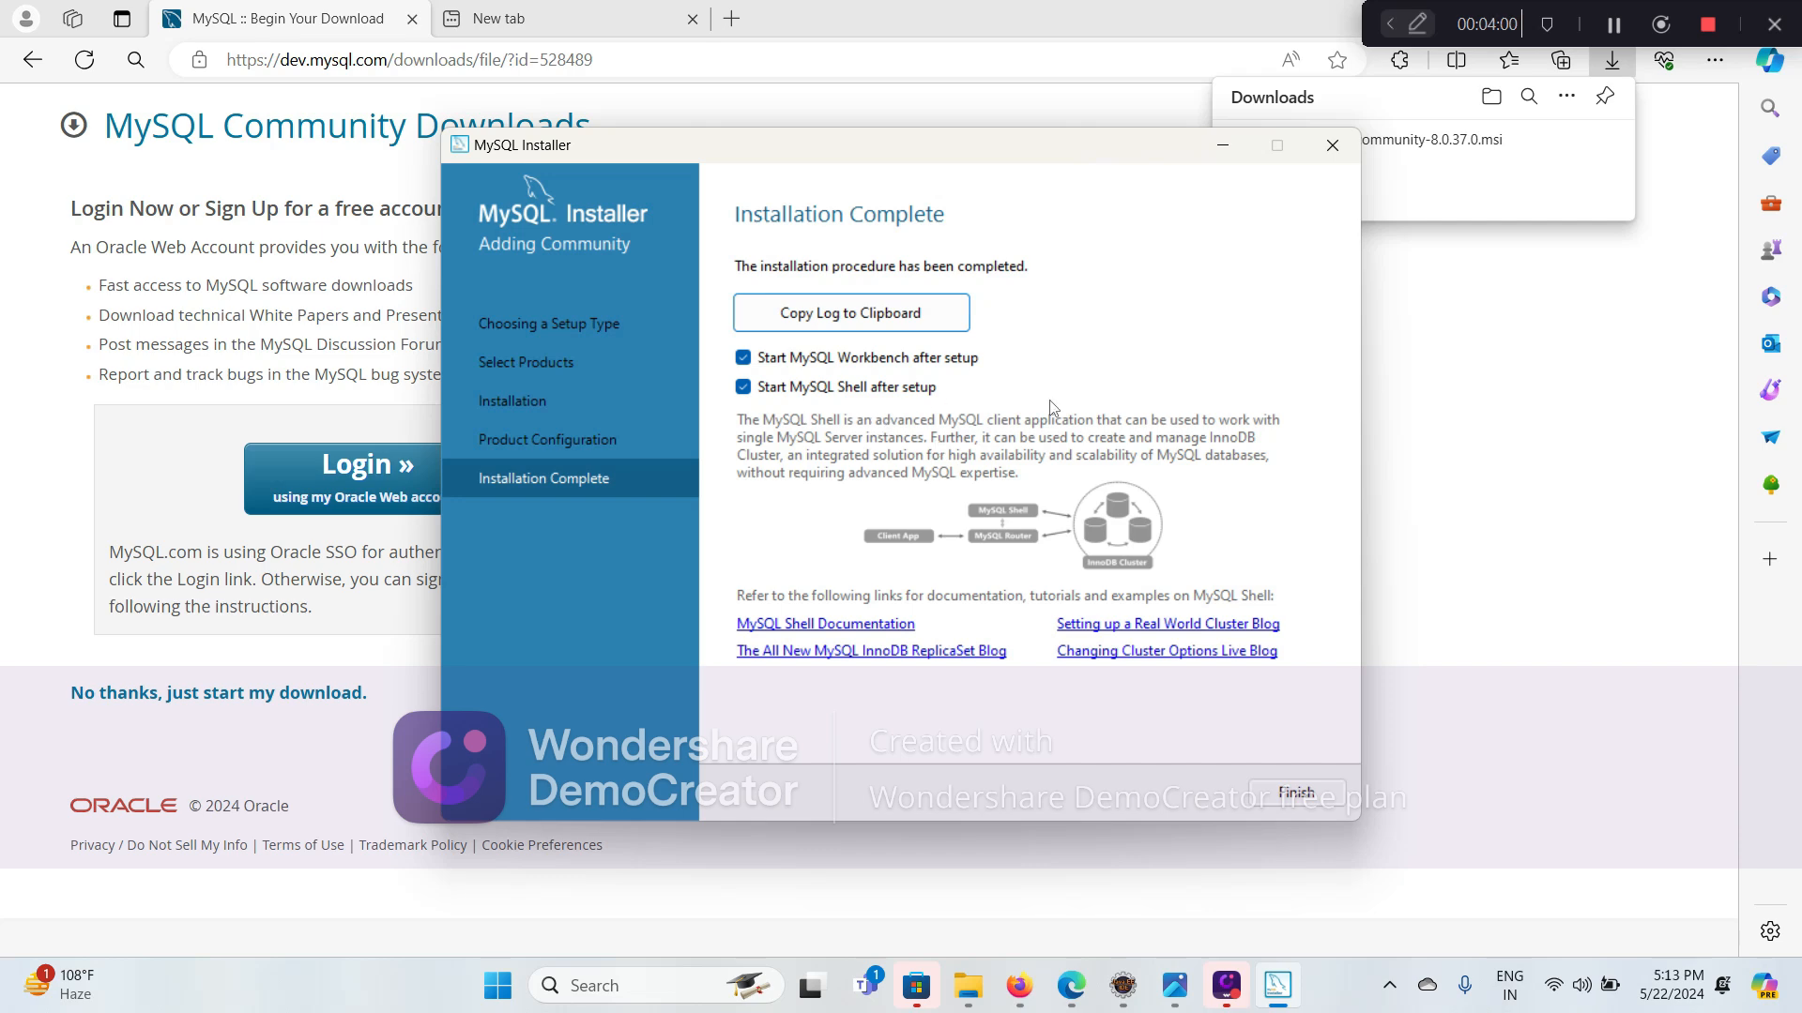
left_click(1296, 793)
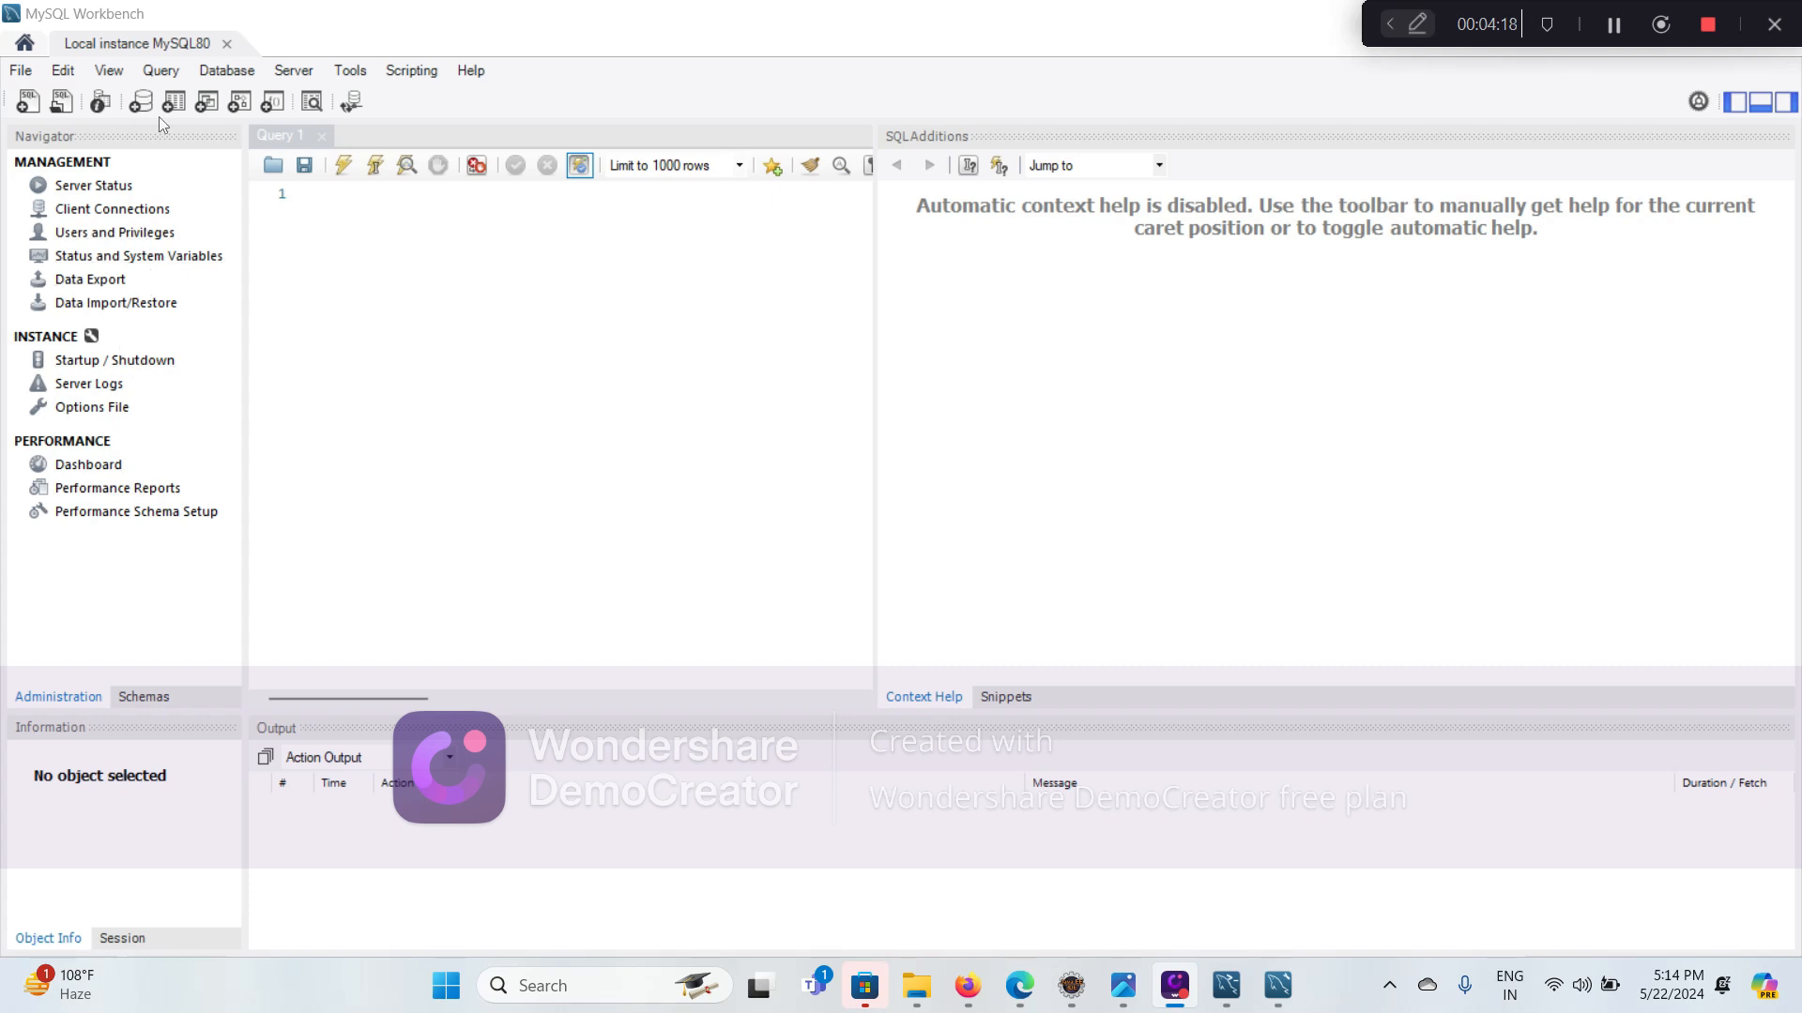
left_click(216, 75)
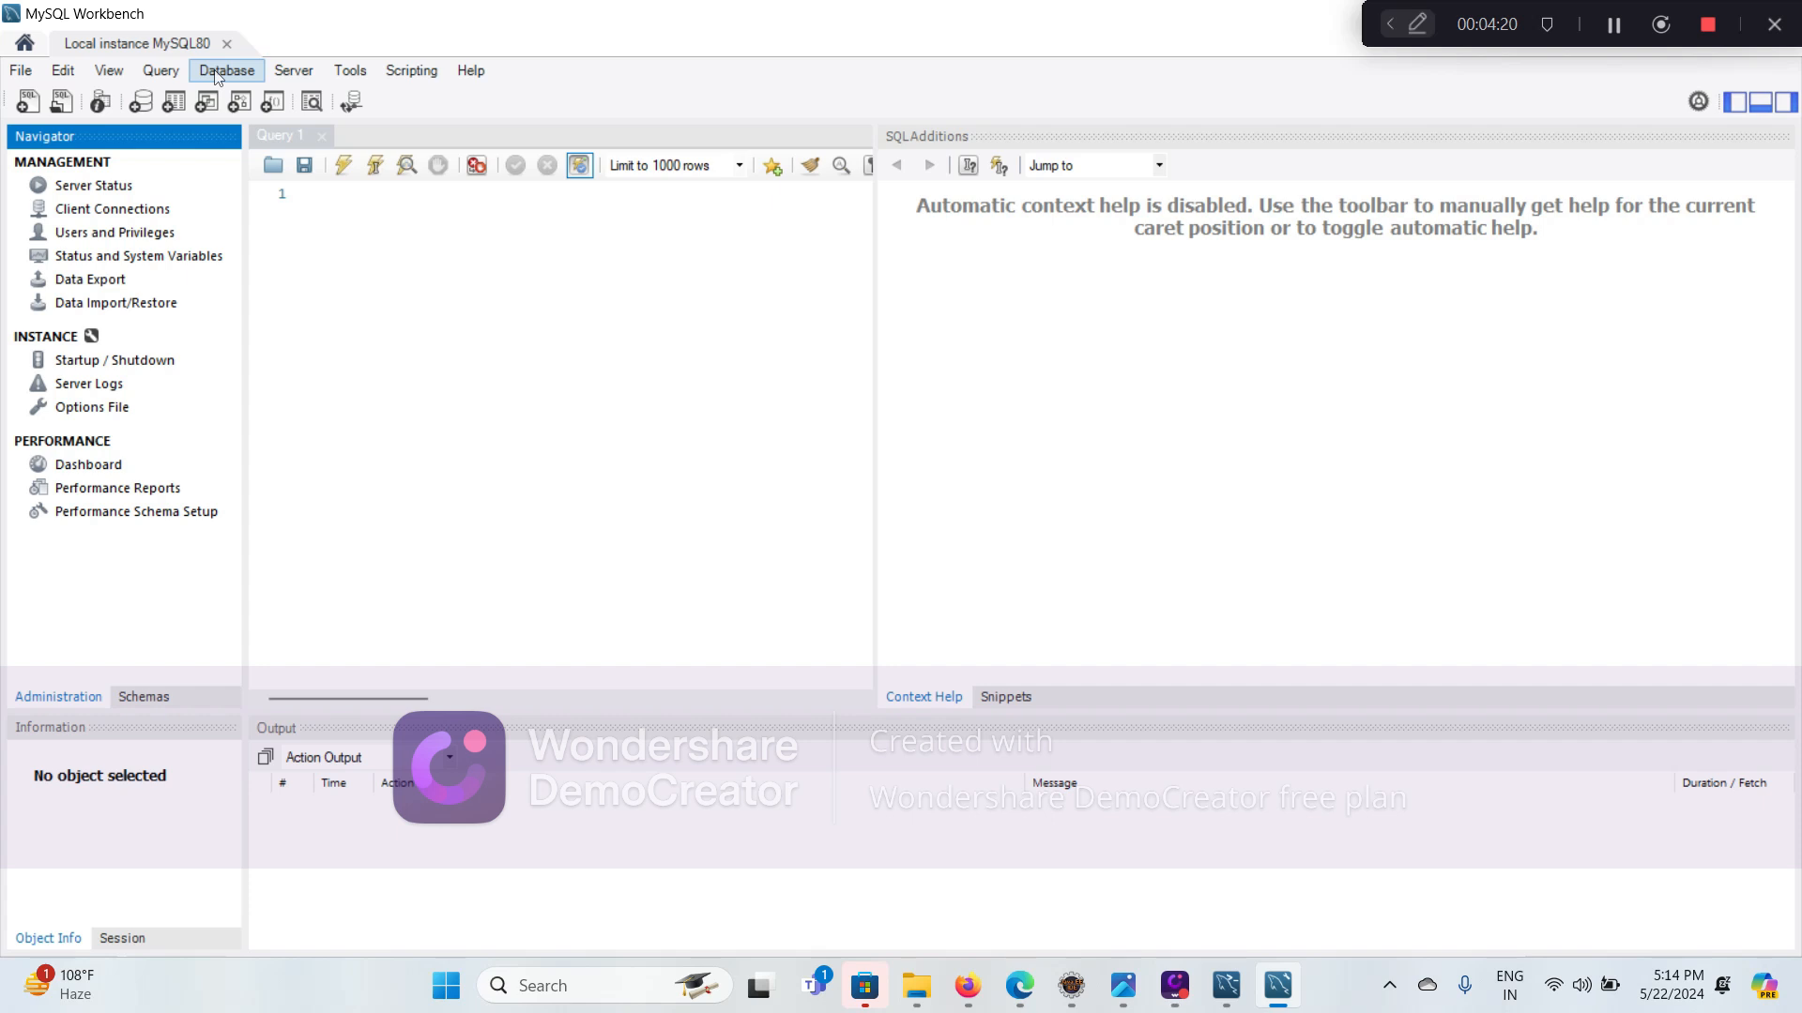
left_click(163, 77)
mouse_move(112, 75)
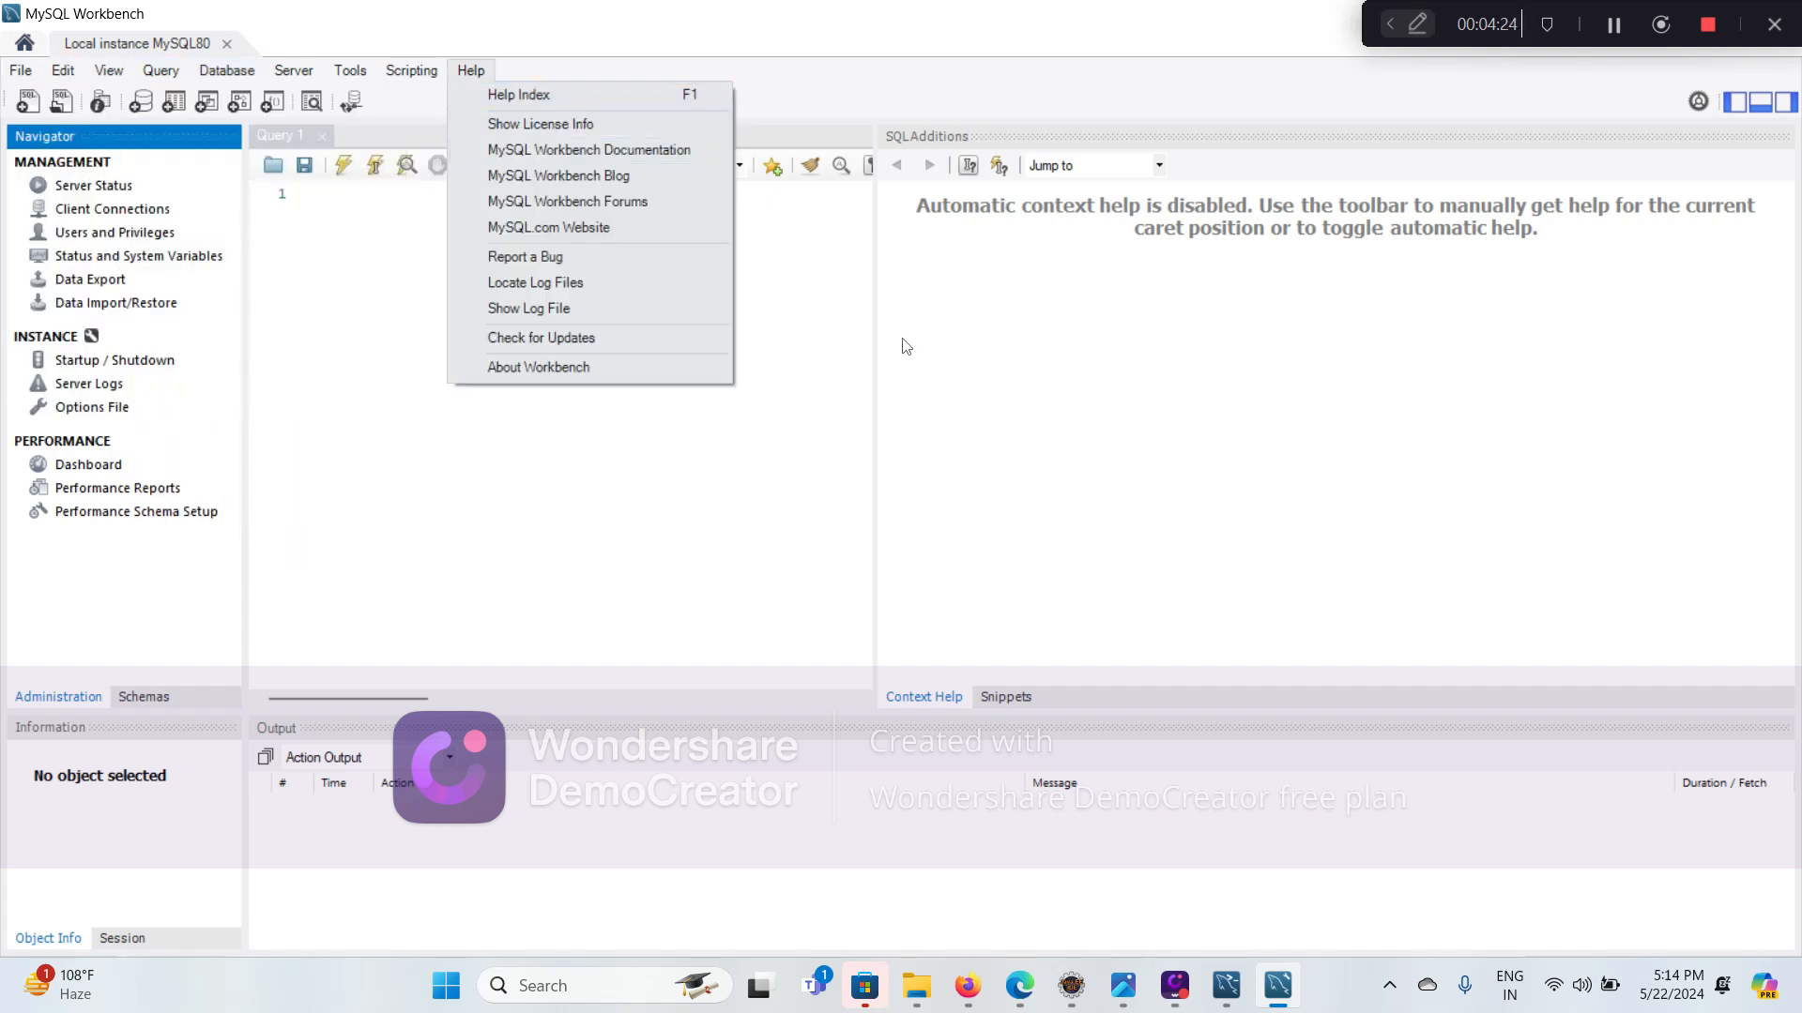
left_click(1103, 422)
left_click(1083, 448)
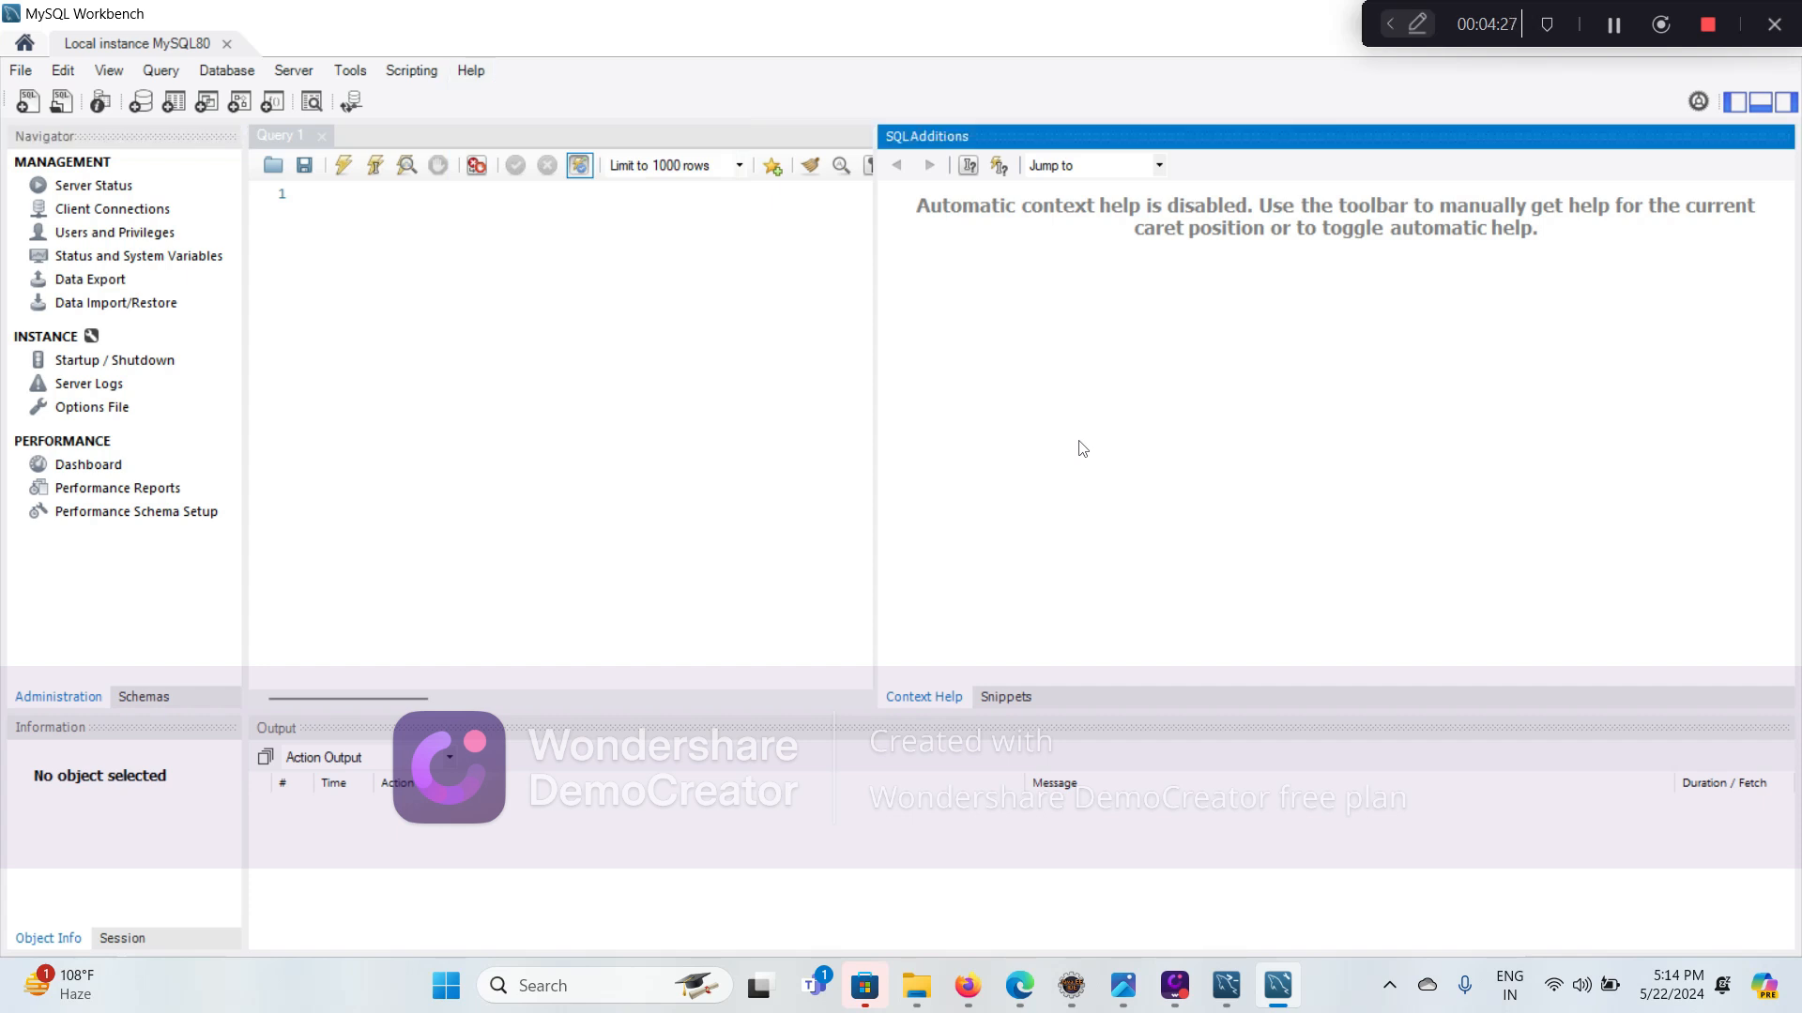